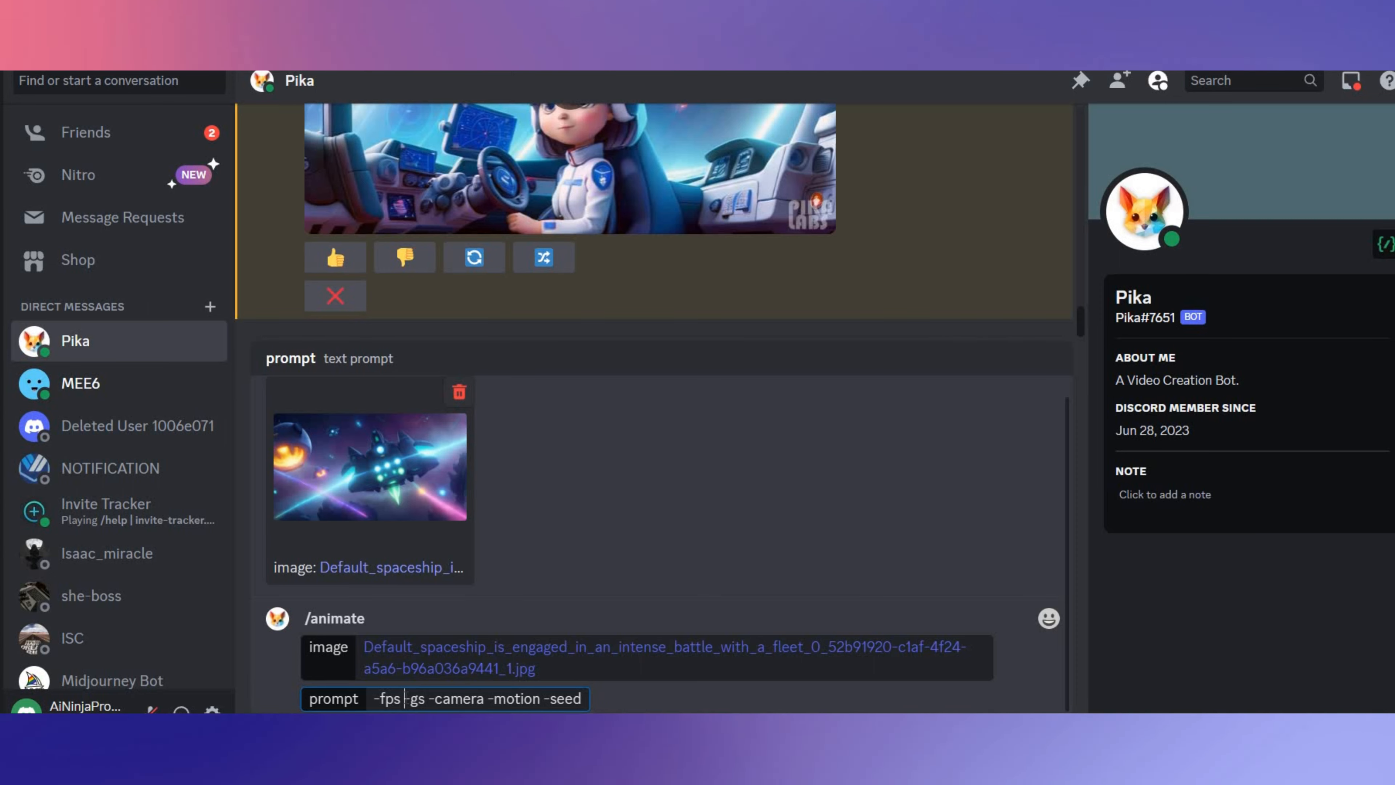
# - Complete the spaceship image's animate prompt with -fps 24 -gs 20 -camera zoom in -motion 3 -seed 1234 and submit it
pyautogui.click(450, 698)
pyautogui.write('20')
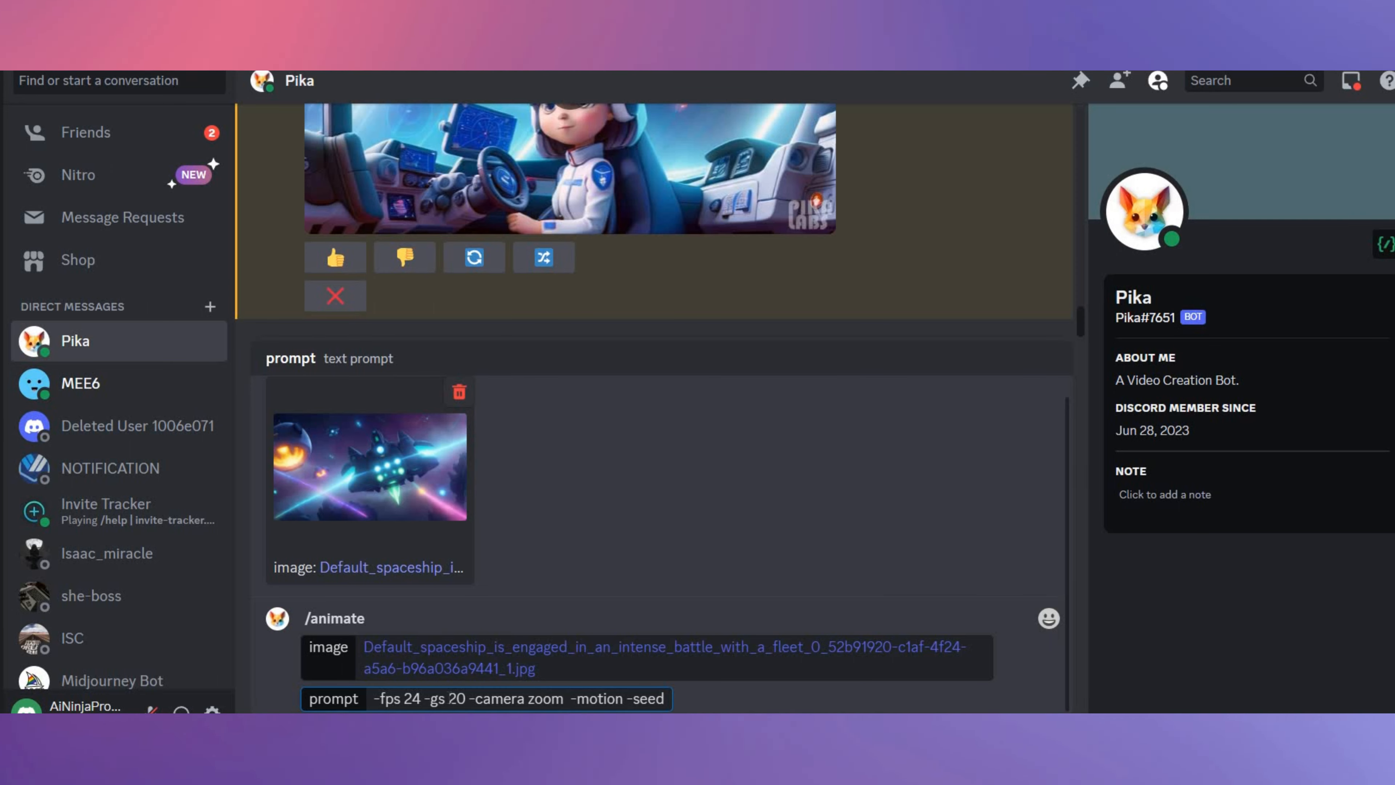
pyautogui.write('ion ')
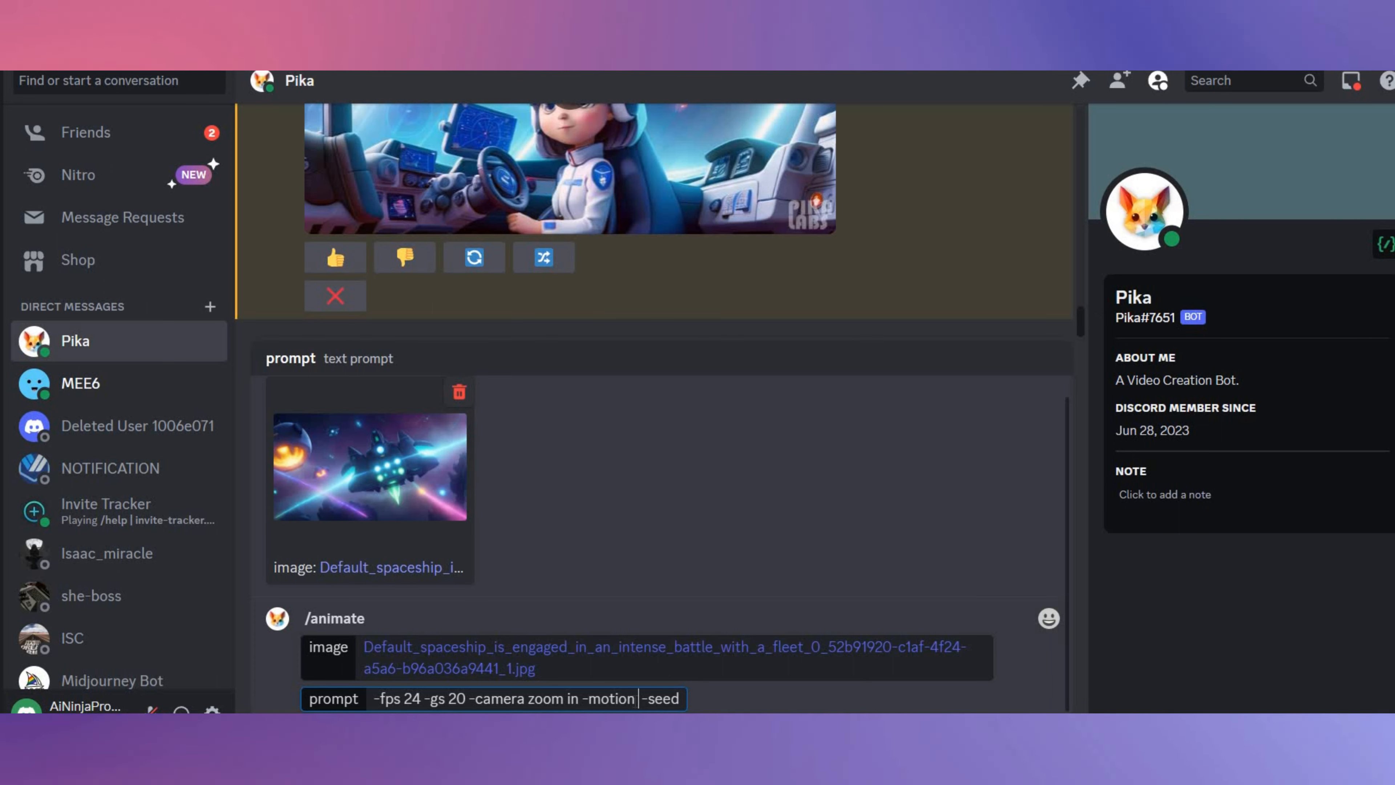
pyautogui.write('3')
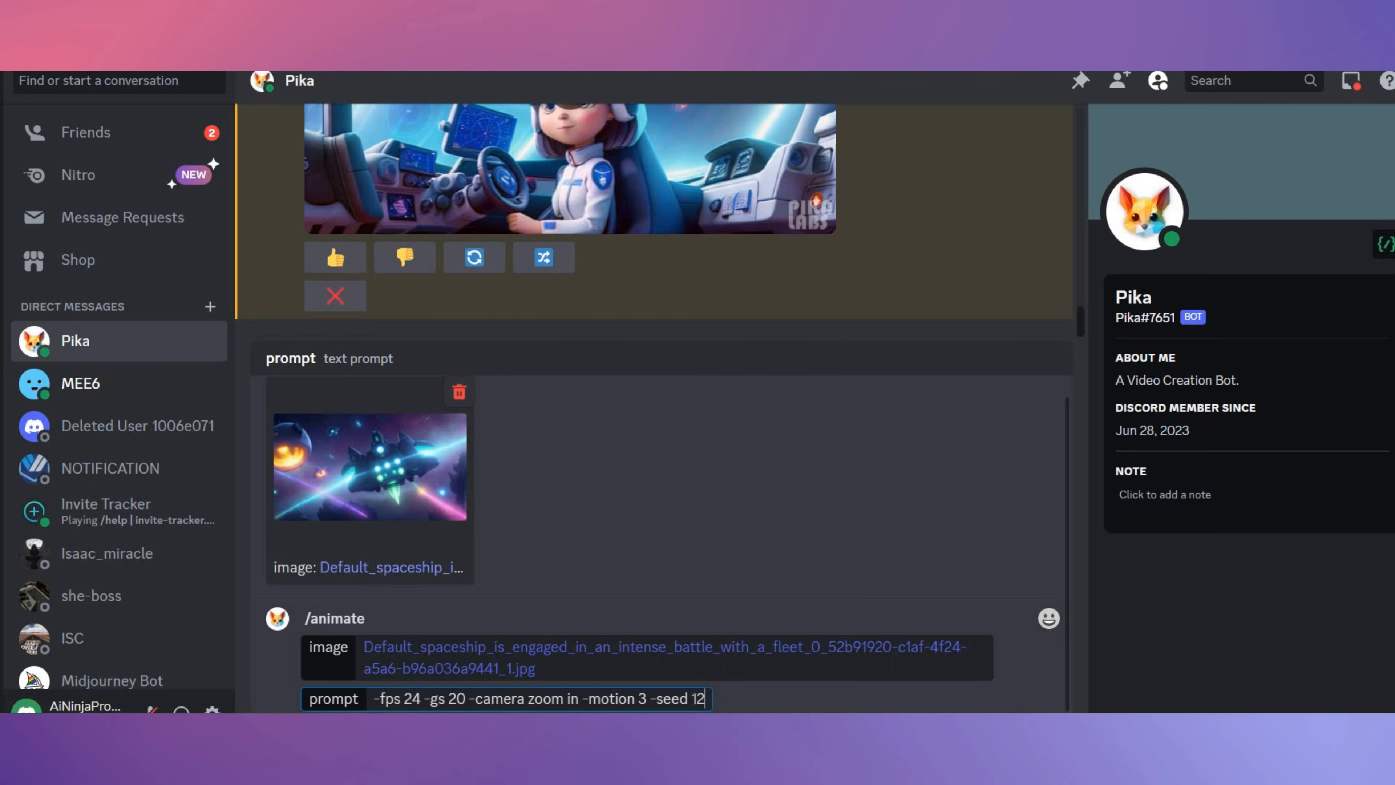
pyautogui.press('Return')
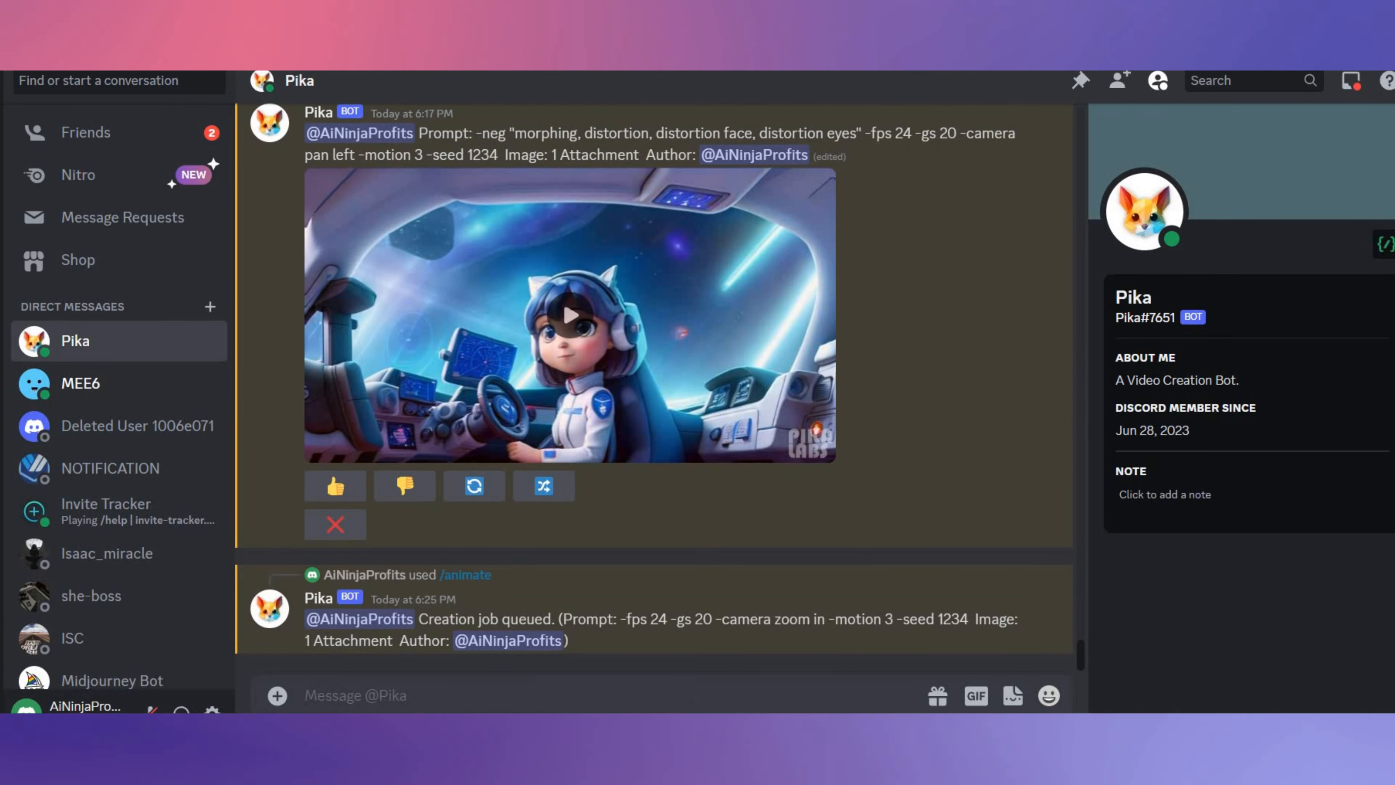
# - Remix the spaceship video with the camera set to zoom out, and remix that version with the camera set to pan left
pyautogui.click(405, 630)
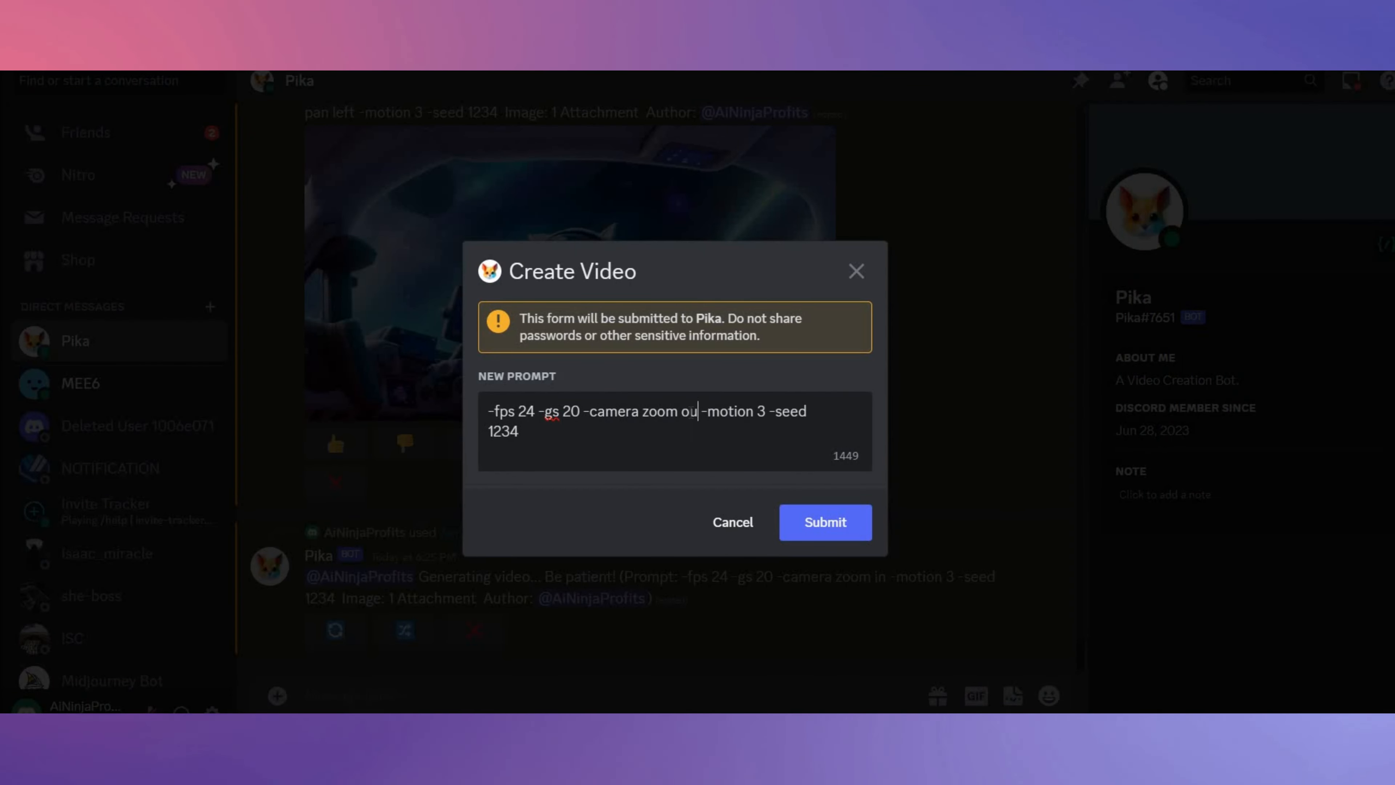
pyautogui.click(819, 525)
pyautogui.click(405, 630)
pyautogui.click(704, 411)
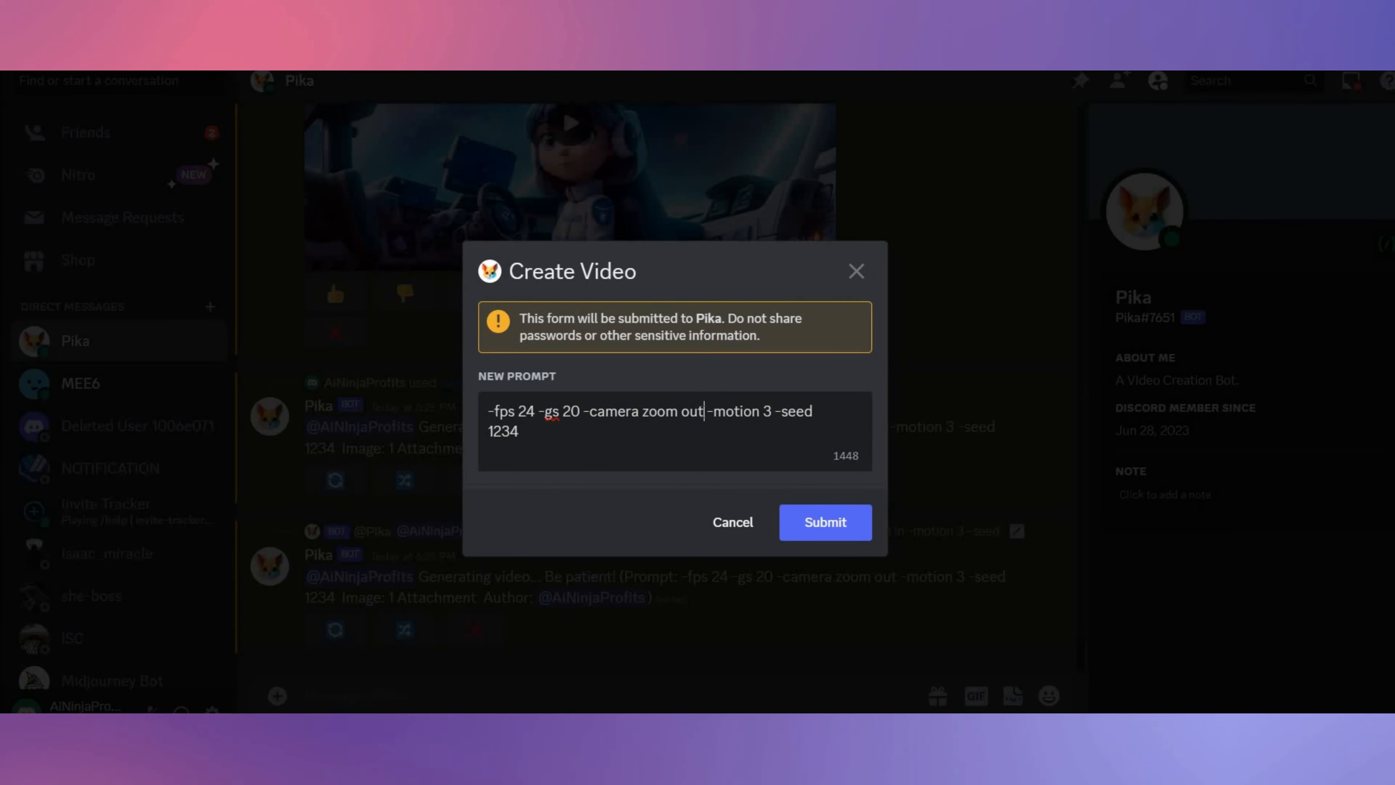
pyautogui.write('pan left')
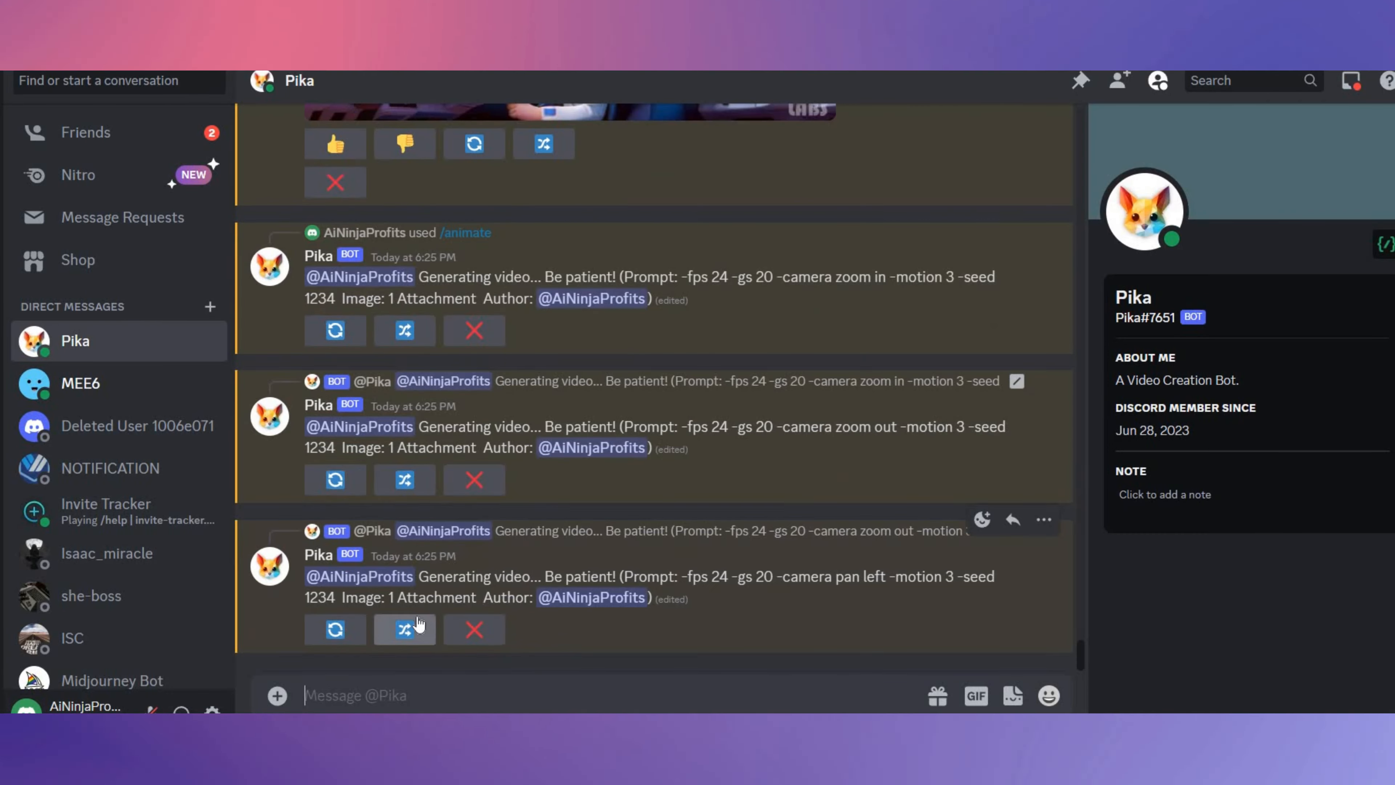
# - Remix the pan left spaceship video with the camera set to pan right
pyautogui.click(399, 626)
pyautogui.click(693, 410)
pyautogui.press('BackSpace')
pyautogui.press('BackSpace')
pyautogui.press('BackSpace')
pyautogui.press('BackSpace')
pyautogui.write('righ')
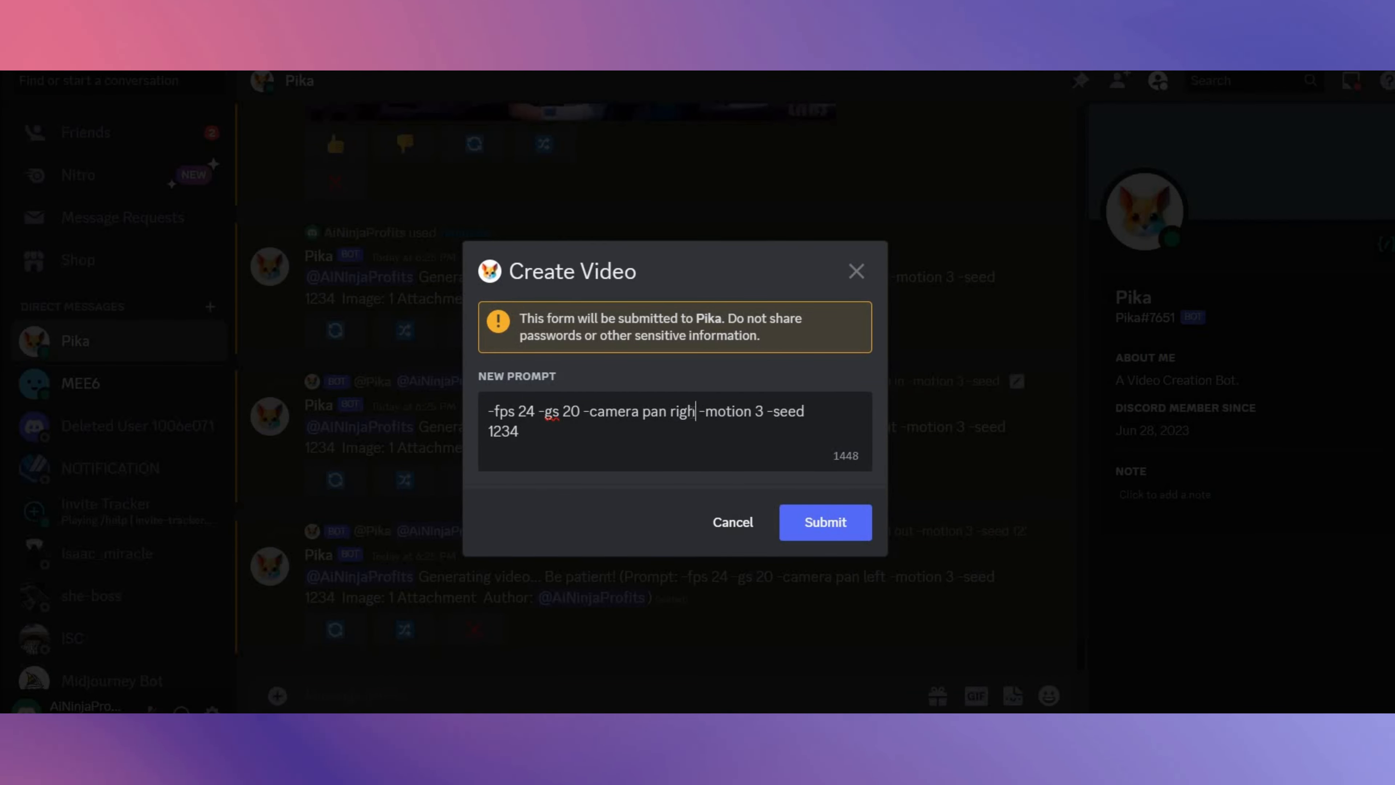
pyautogui.click(826, 525)
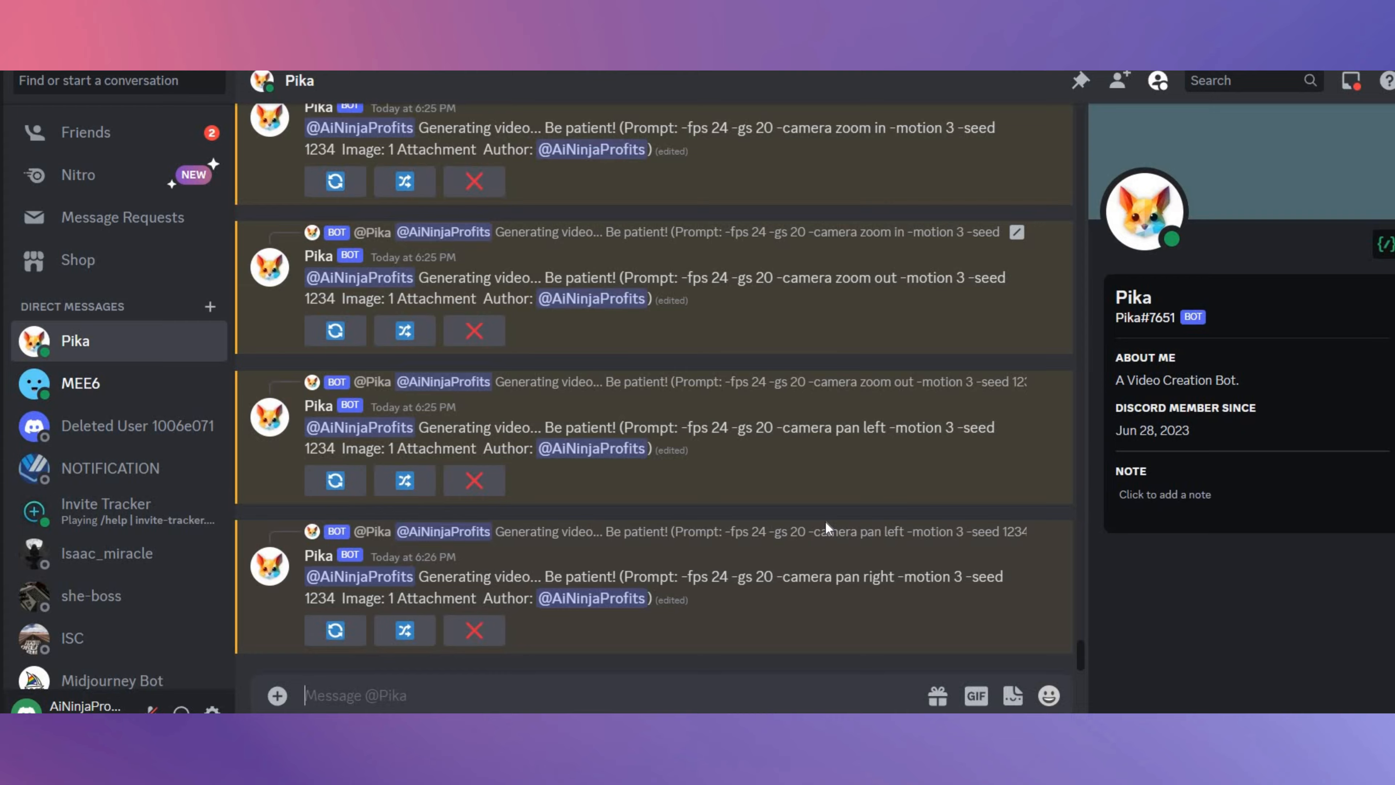
# - Play the generated zoom in, zoom out and pan versions of the spaceship video to compare their camera movement
pyautogui.scroll(3, 772, 435)
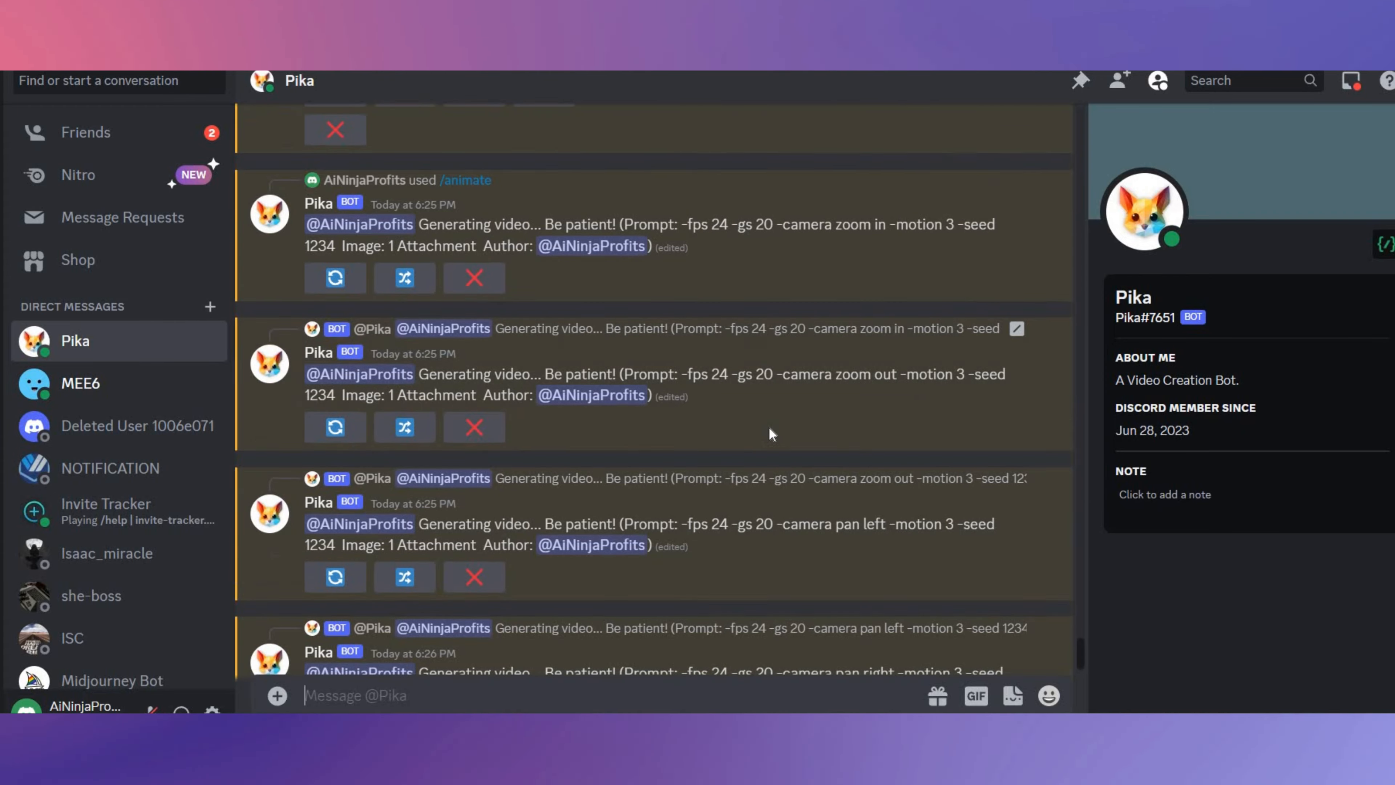
pyautogui.scroll(-2, 772, 436)
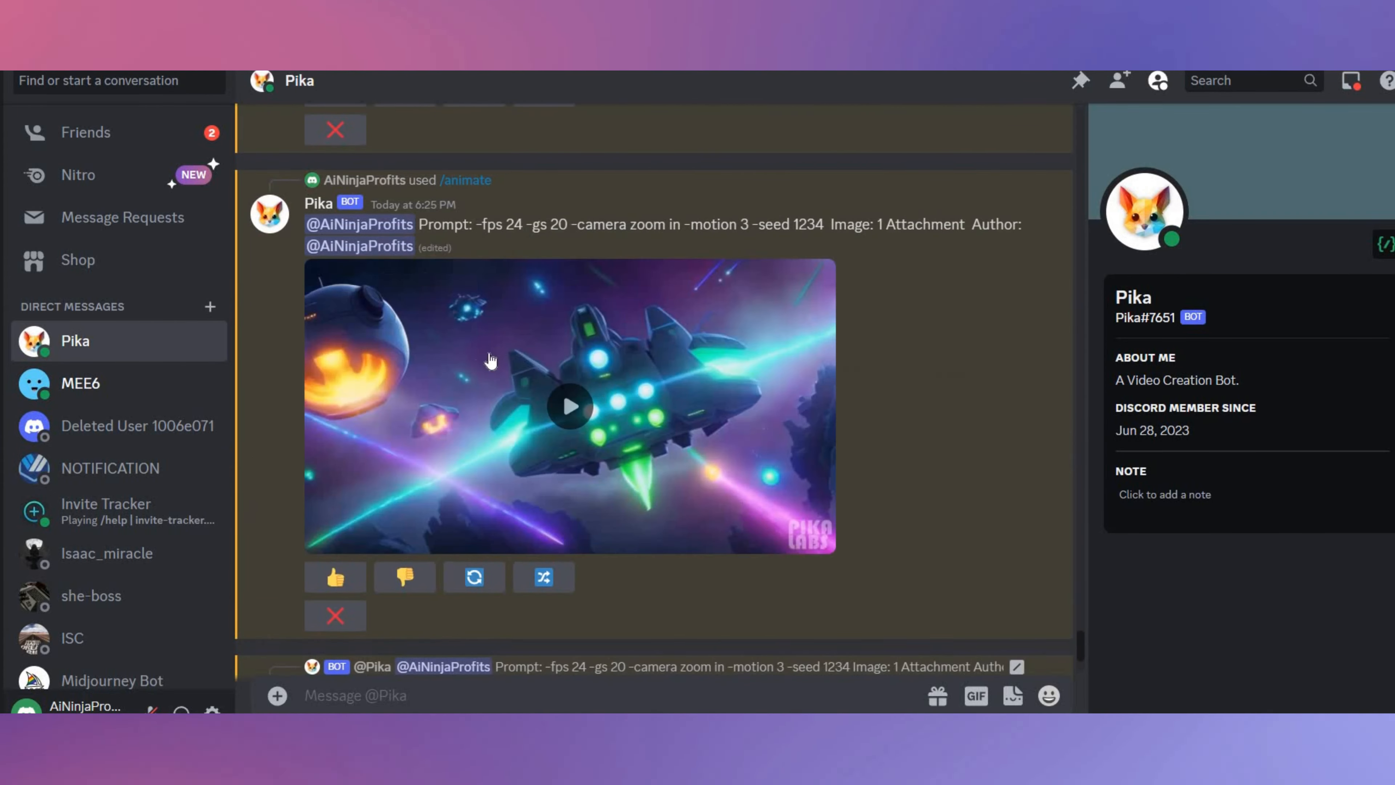
pyautogui.click(565, 402)
pyautogui.scroll(-5, 635, 335)
pyautogui.scroll(-3, 635, 342)
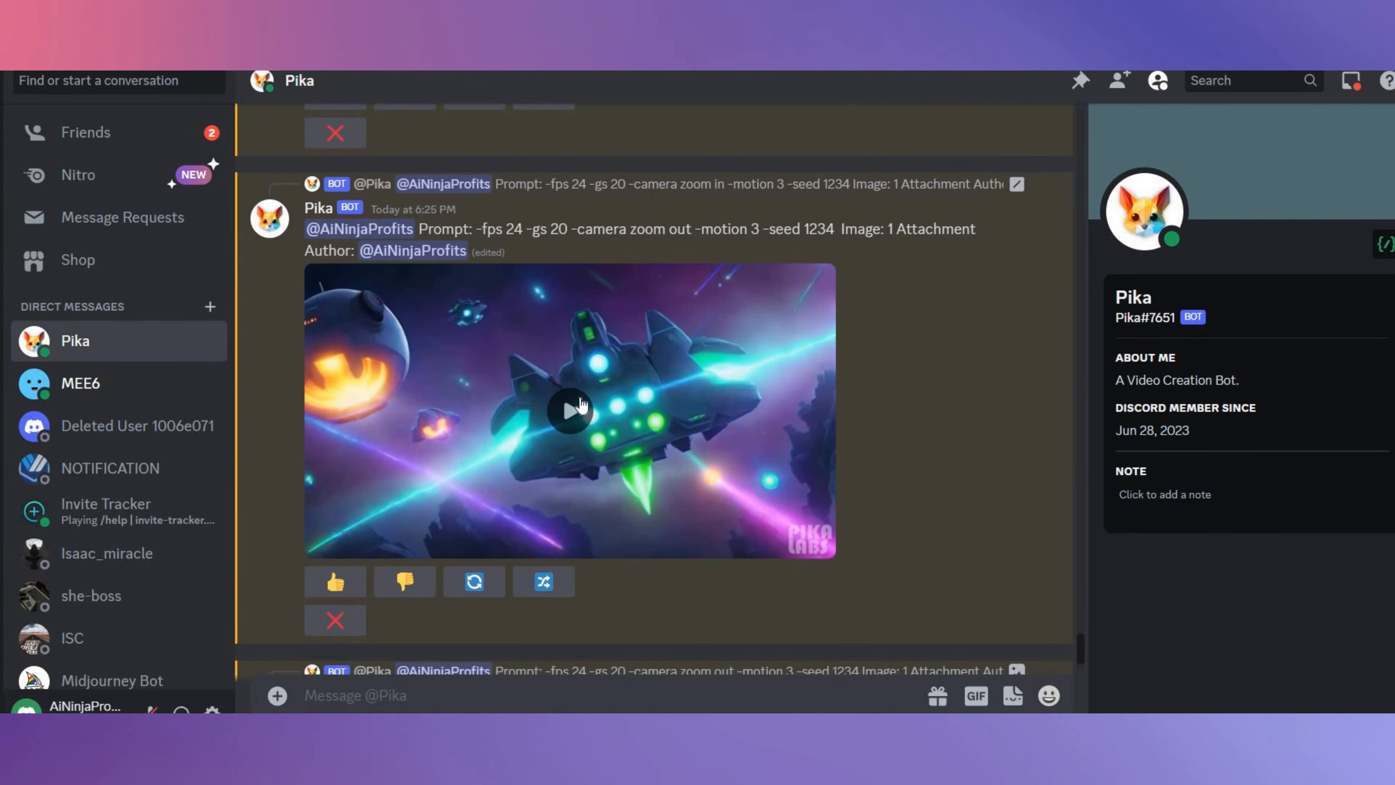
pyautogui.click(672, 413)
pyautogui.scroll(-5, 663, 394)
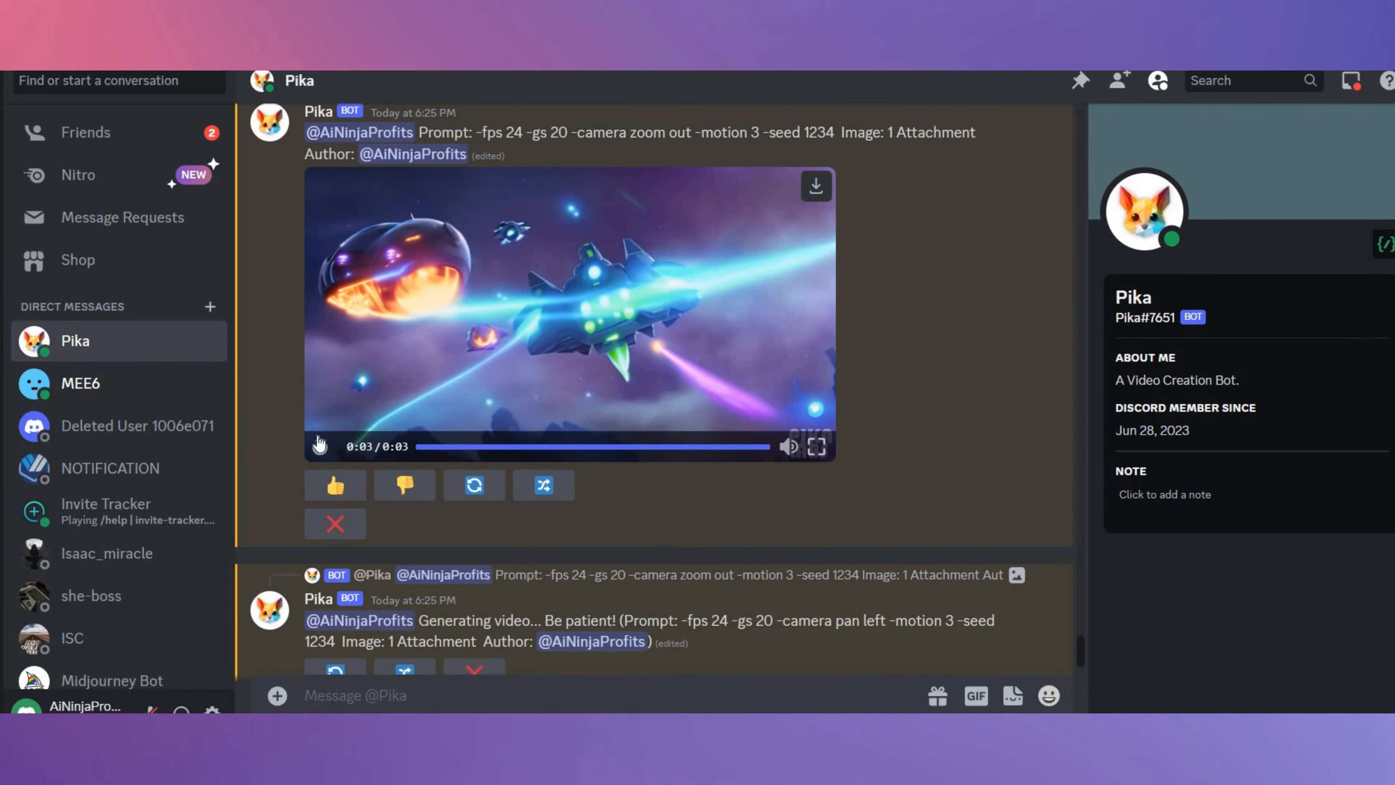
pyautogui.scroll(4, 576, 371)
pyautogui.scroll(-3, 605, 412)
pyautogui.click(638, 425)
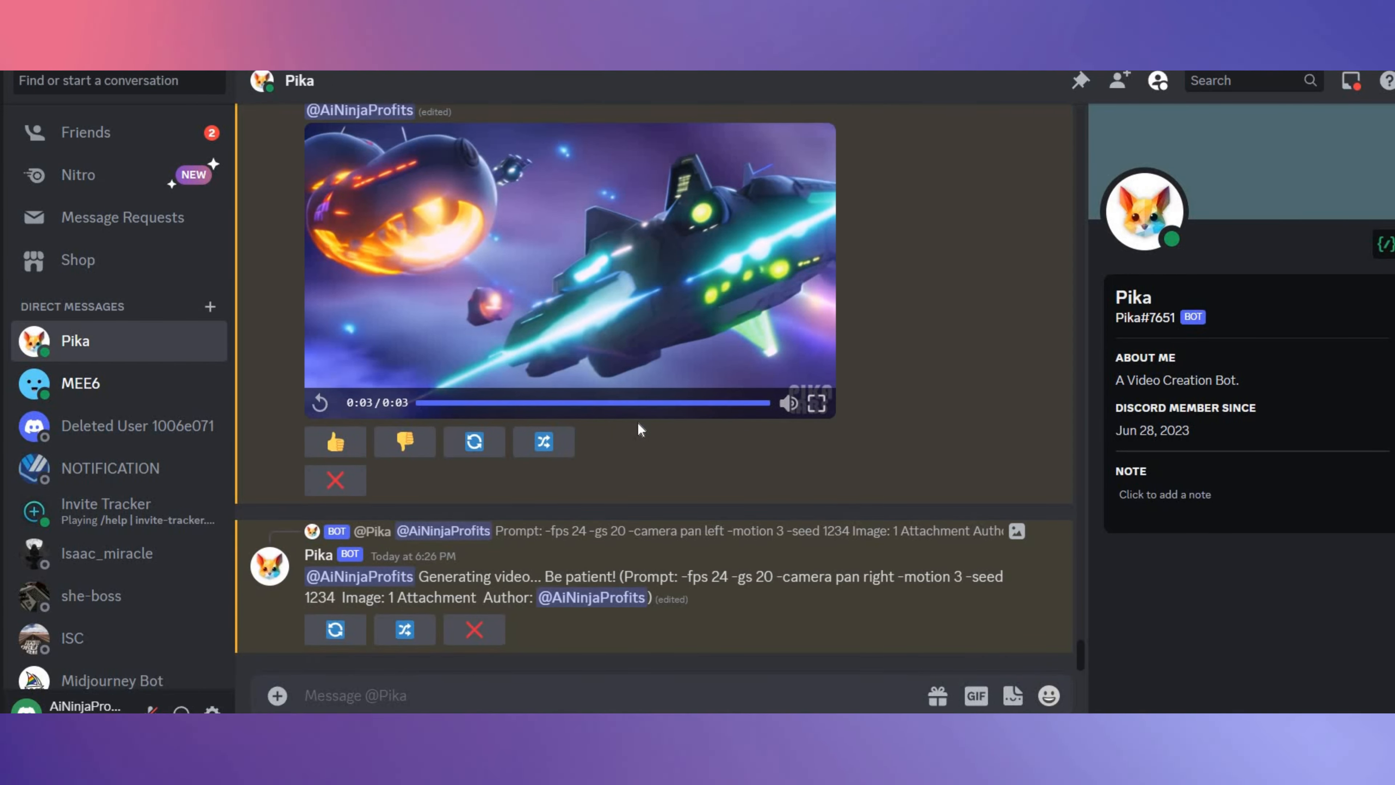
pyautogui.click(661, 437)
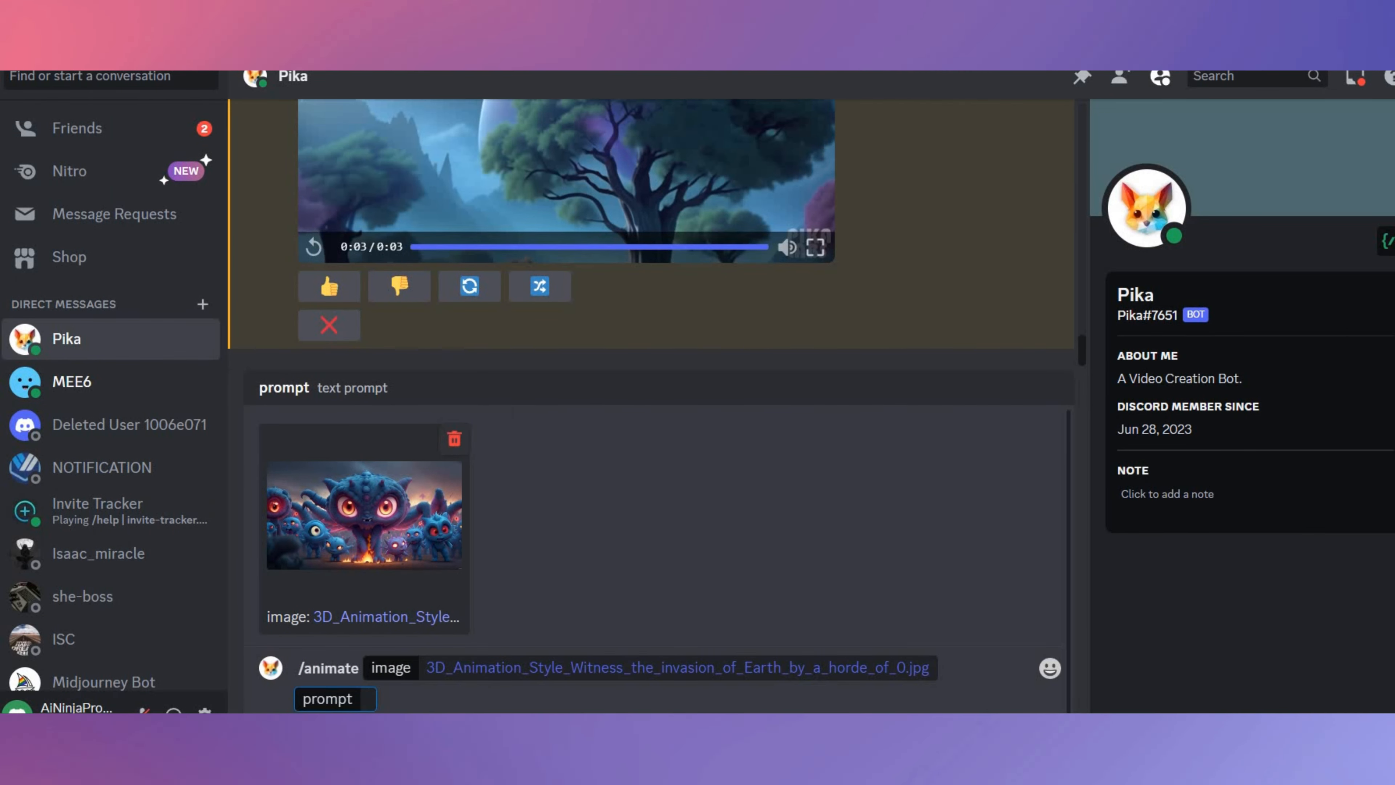
# - Enter -fps, -gs, -camera, -motion and -seed in the monster invasion image's animate prompt, with fps set to 24
pyautogui.write('-fps -gs -camera -motion -seed')
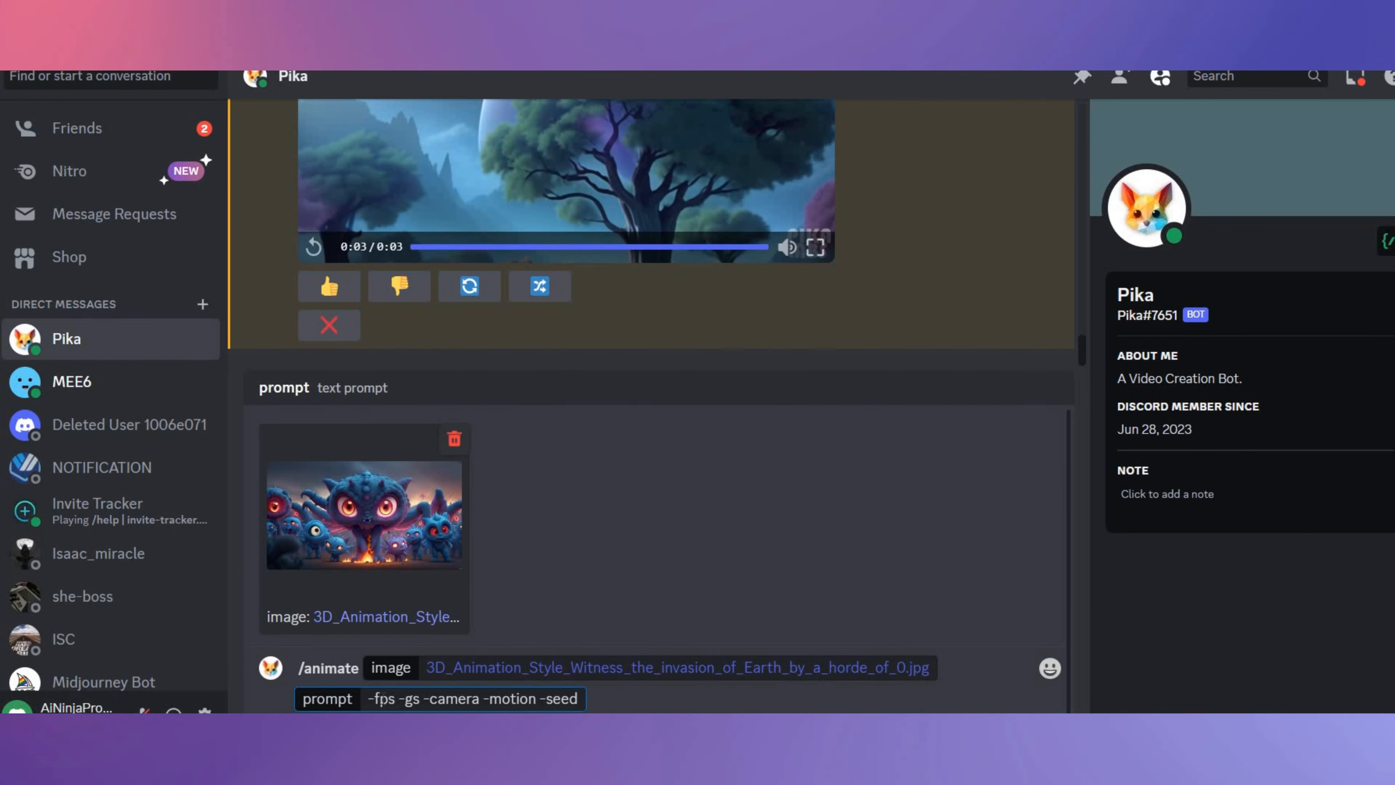
pyautogui.write('24')
pyautogui.press('Right')
pyautogui.press('Right')
pyautogui.press('Right')
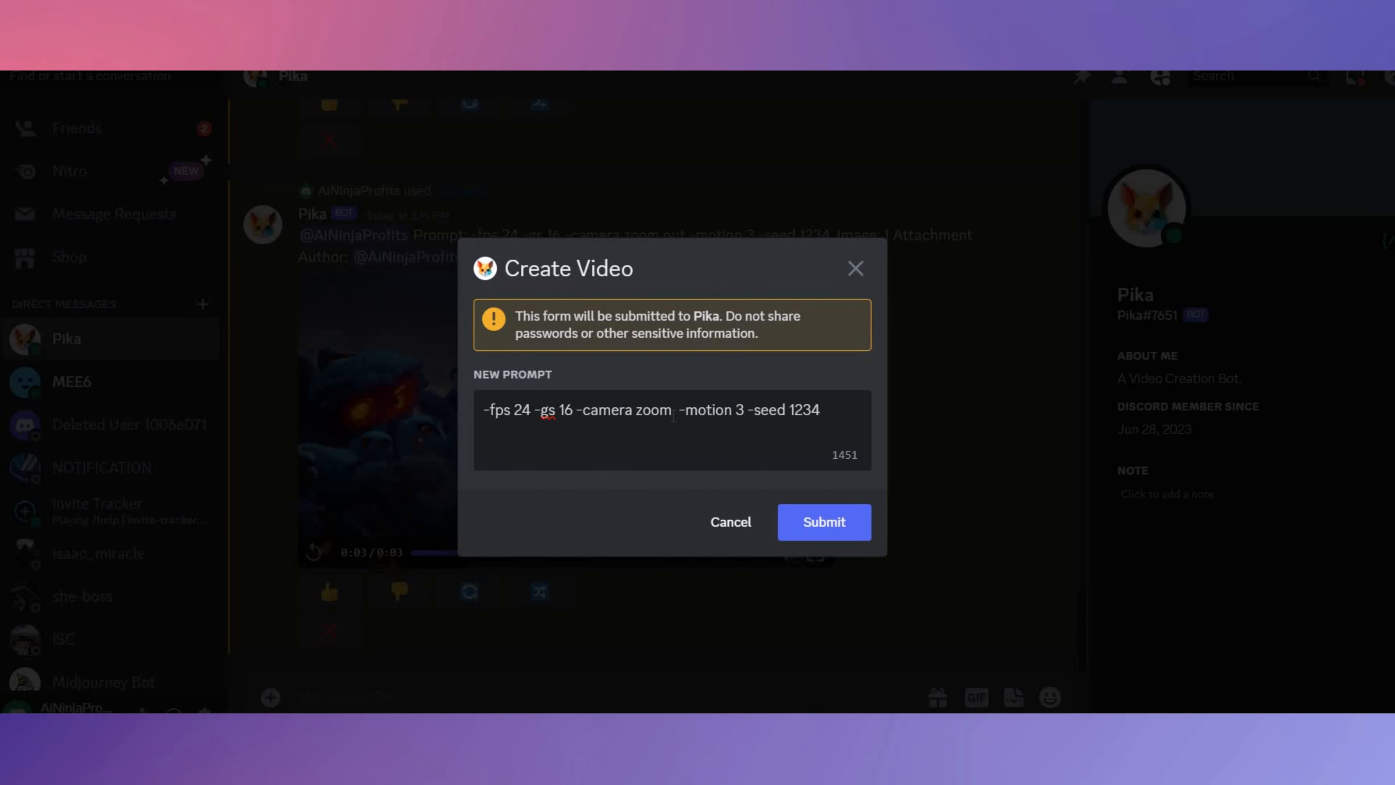
# - Remix the monster video with camera zoom in and the negative prompt "distortion, adding limbs, deforming body, deforming face"
pyautogui.write('in')
pyautogui.click(479, 407)
pyautogui.write('-neg "')
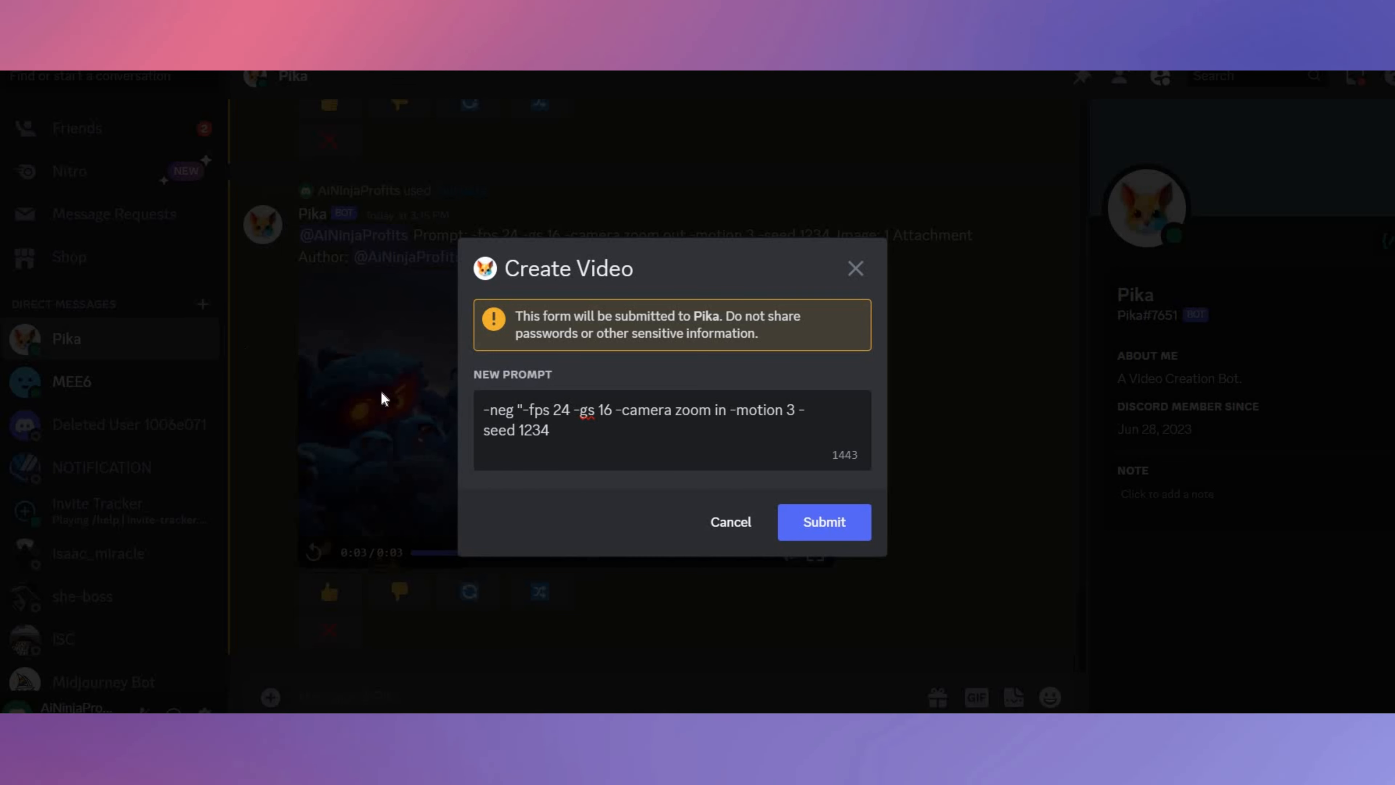
pyautogui.write('distortion, adding limbs, ')
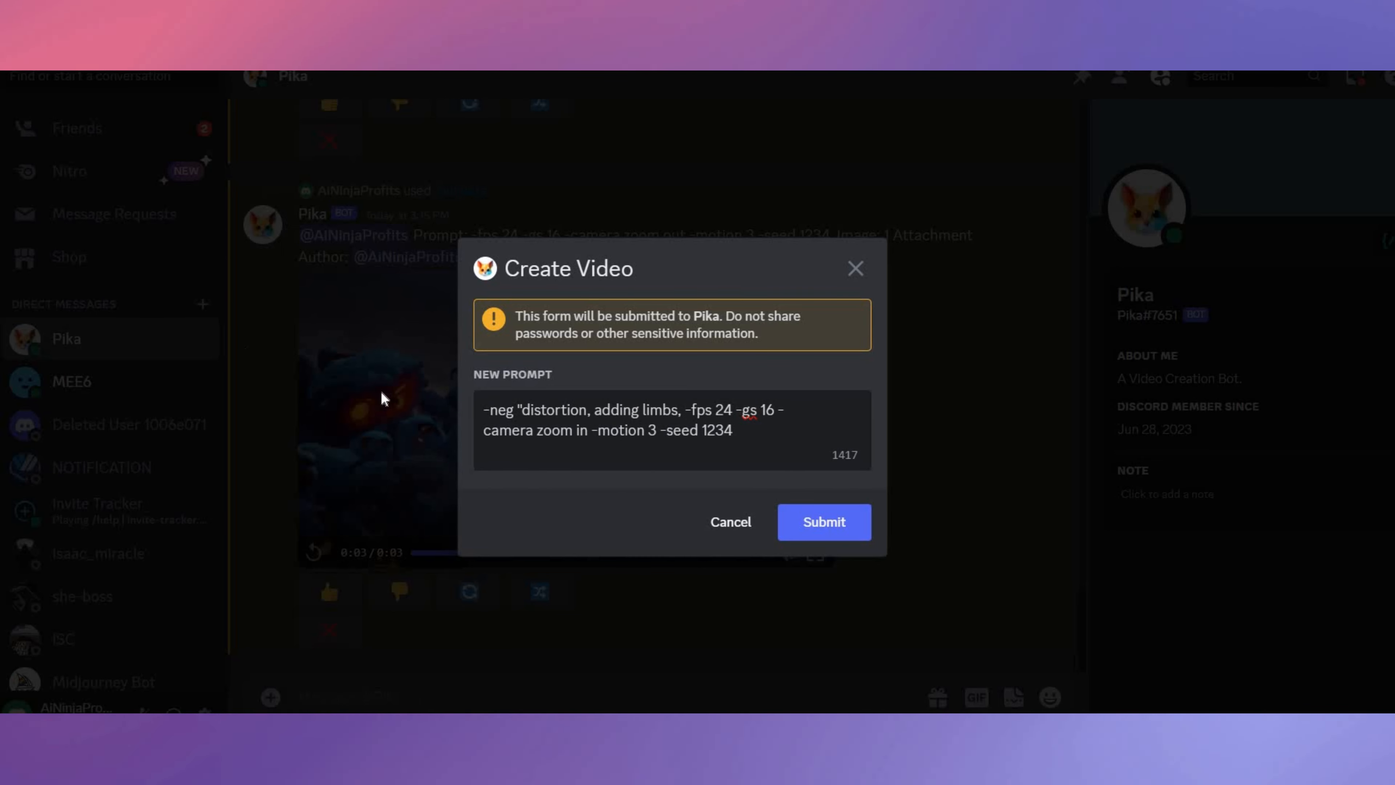
pyautogui.write('deformimg body')
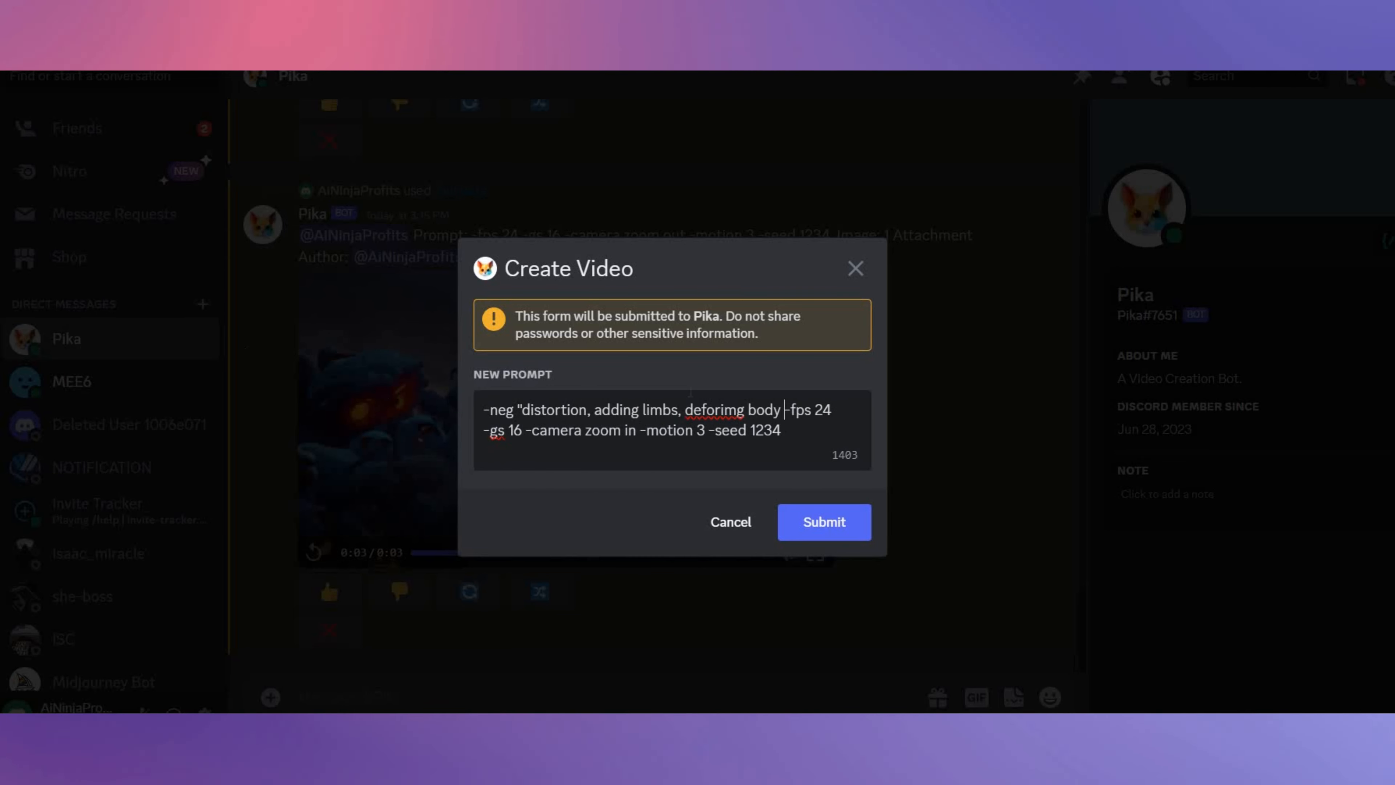
pyautogui.rightClick(724, 410)
pyautogui.click(755, 427)
pyautogui.click(789, 409)
pyautogui.write(', deforming face')
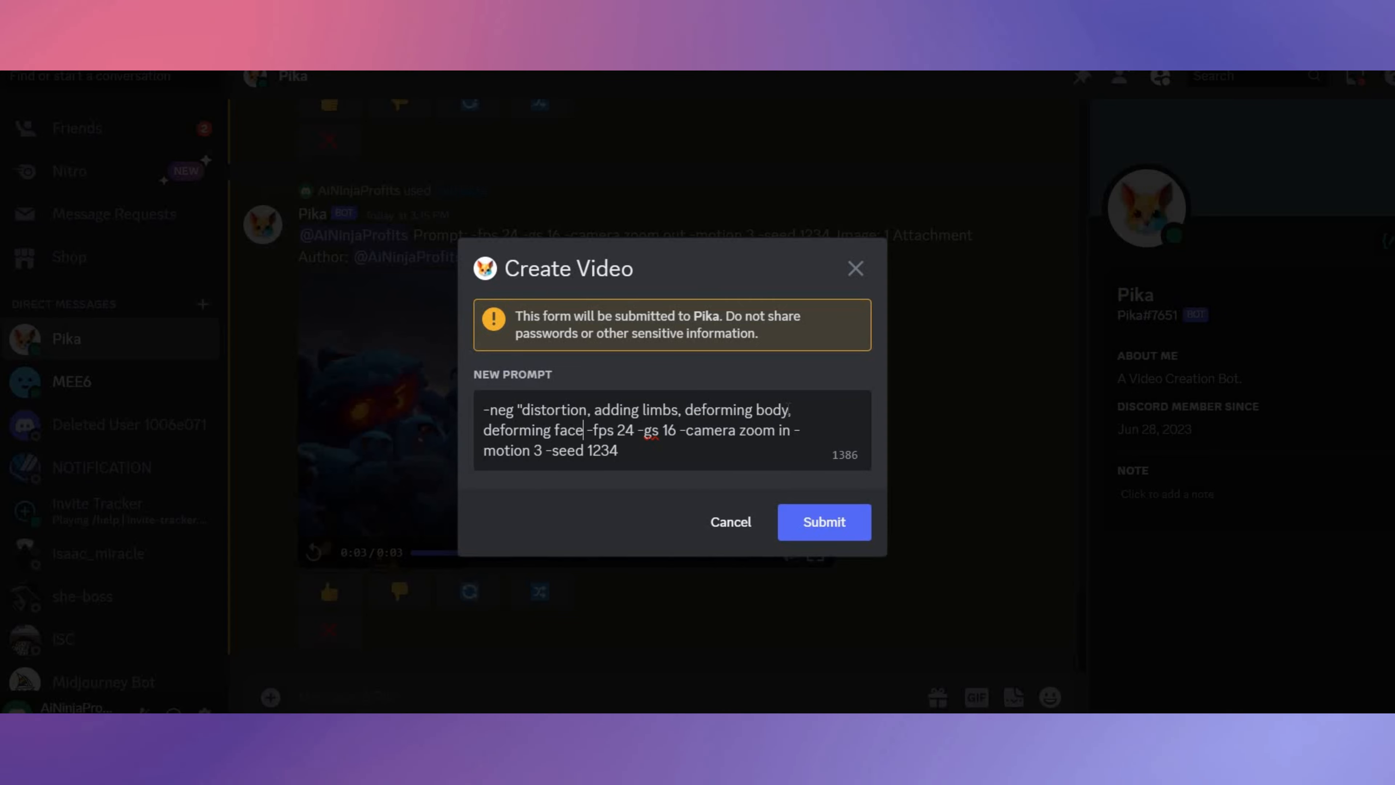
pyautogui.click(828, 534)
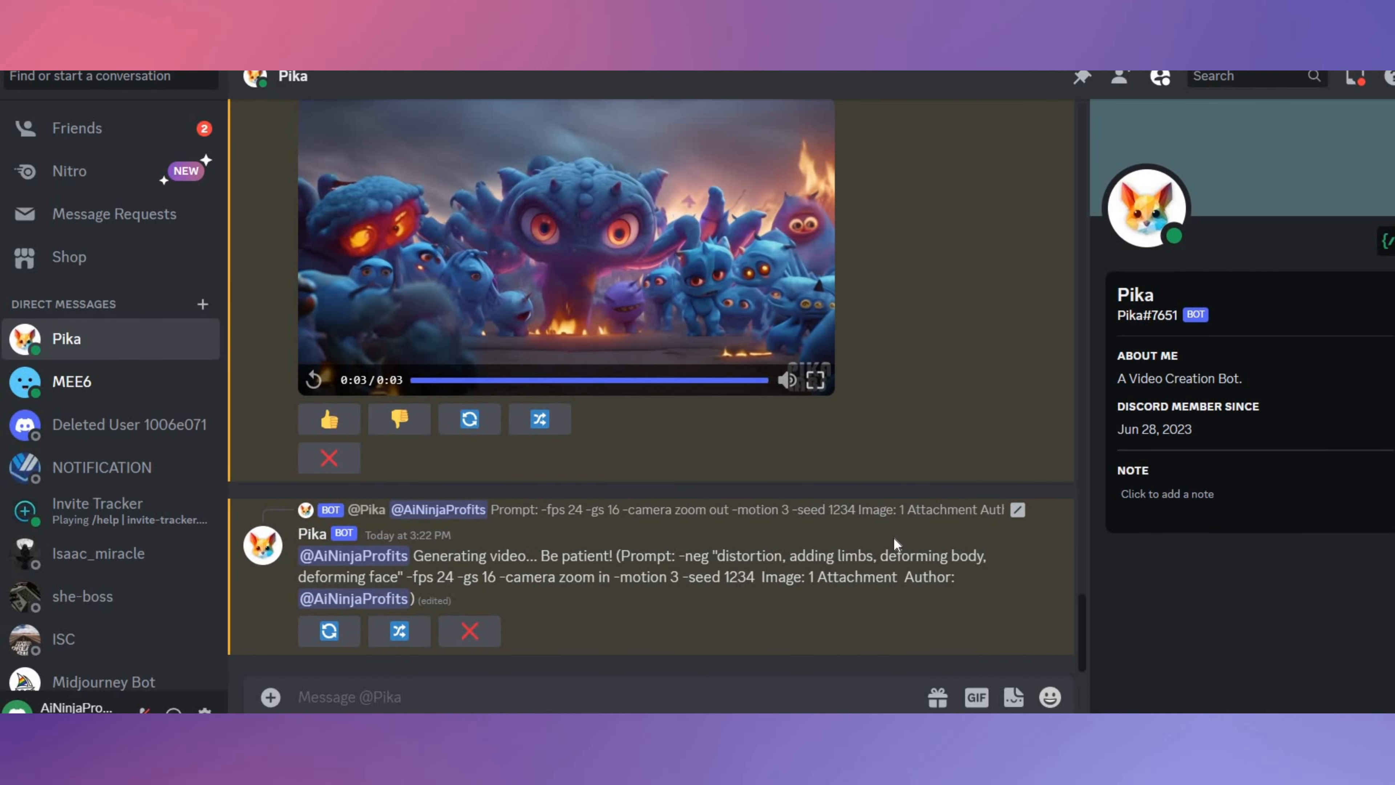
# - Remix the zoom in monster video with the camera set to zoom out
pyautogui.click(539, 592)
pyautogui.doubleClick(790, 429)
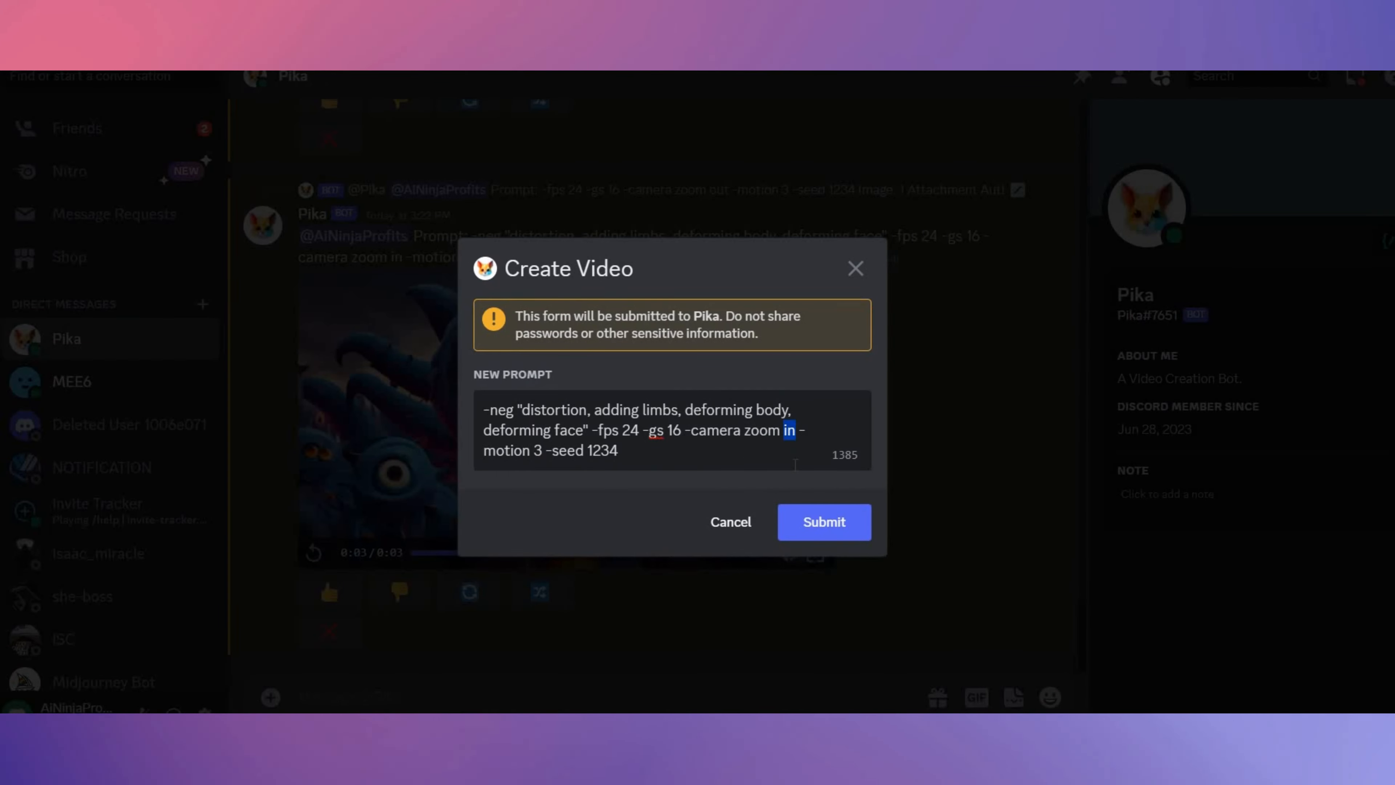
pyautogui.write('out')
pyautogui.click(816, 523)
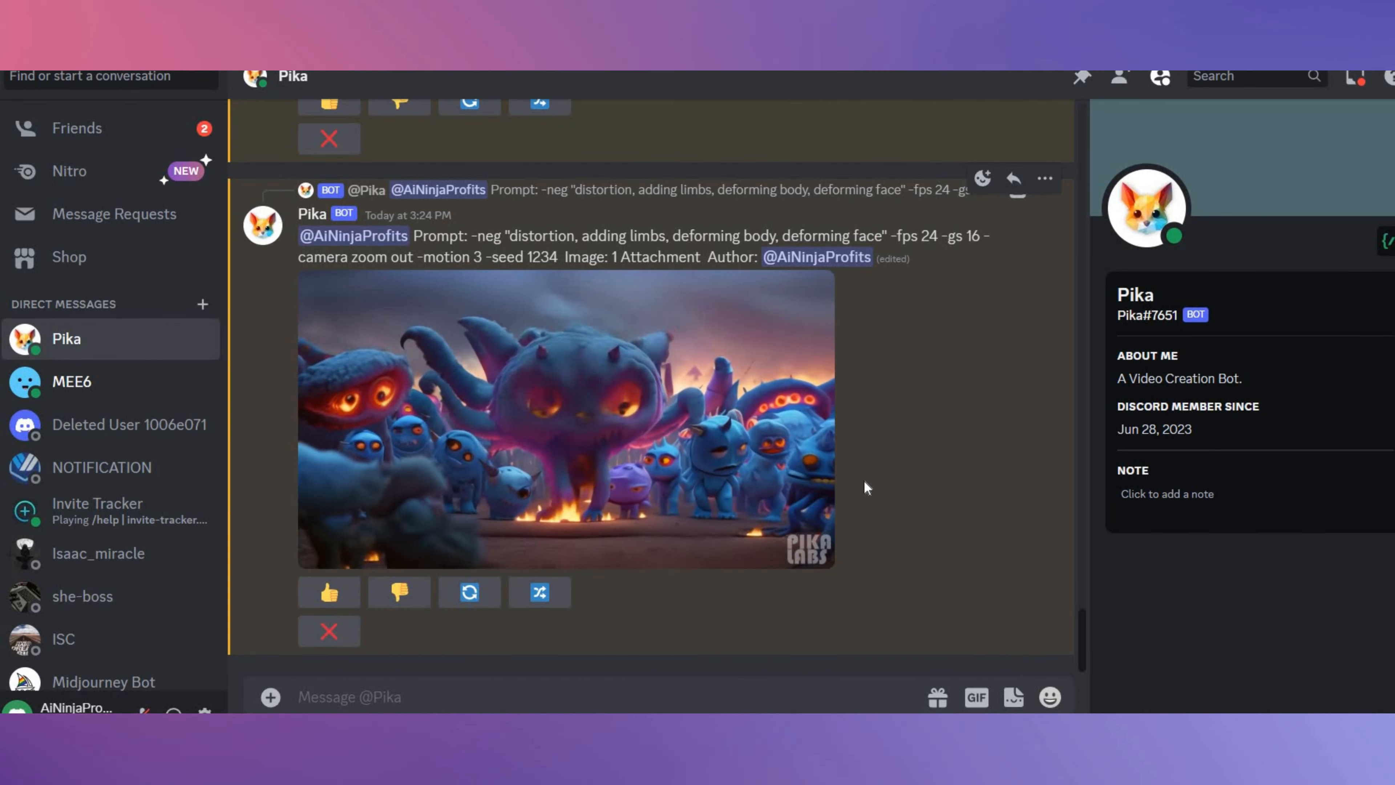
# - Remix the zoom out monster video with -gs 12, and remix that version without "deforming body" in the negative prompt
pyautogui.click(541, 591)
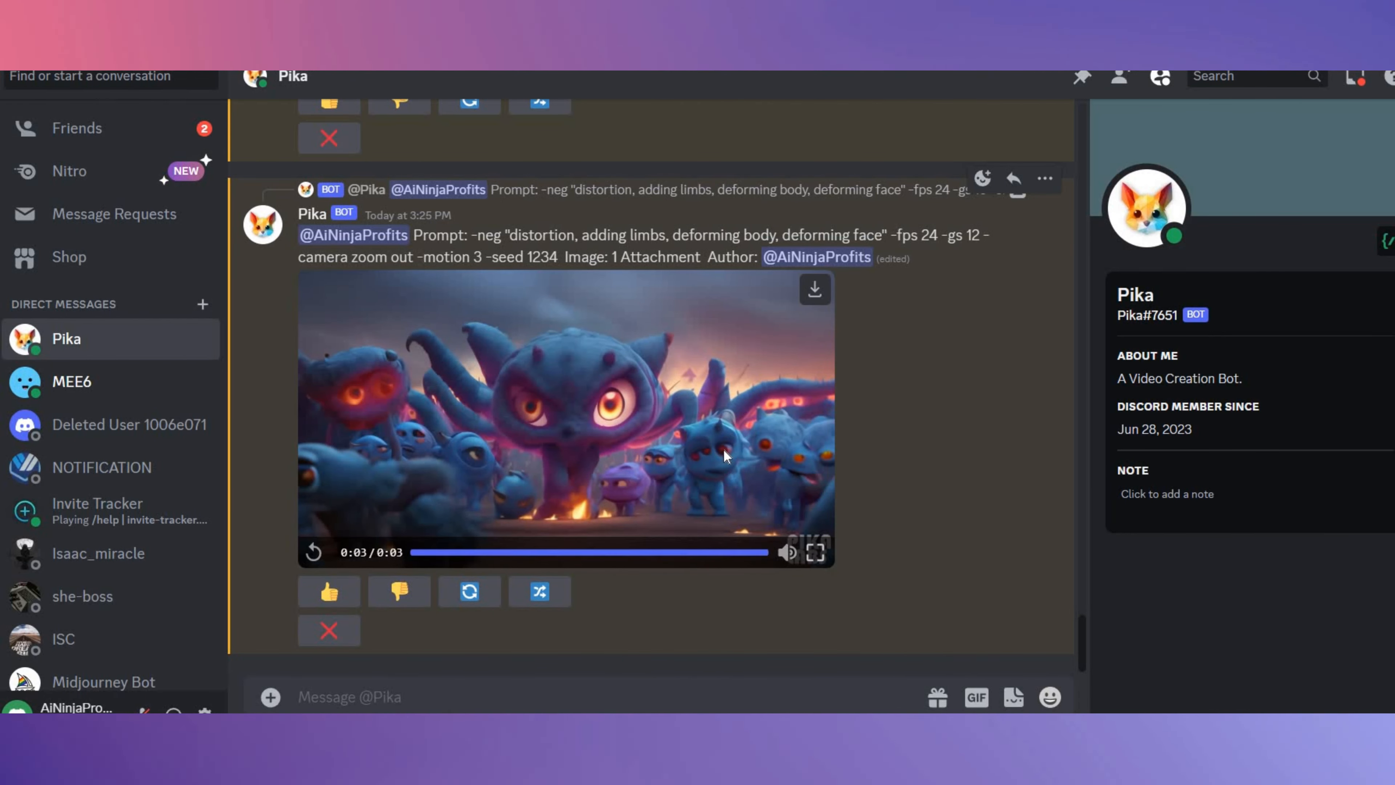
pyautogui.click(540, 591)
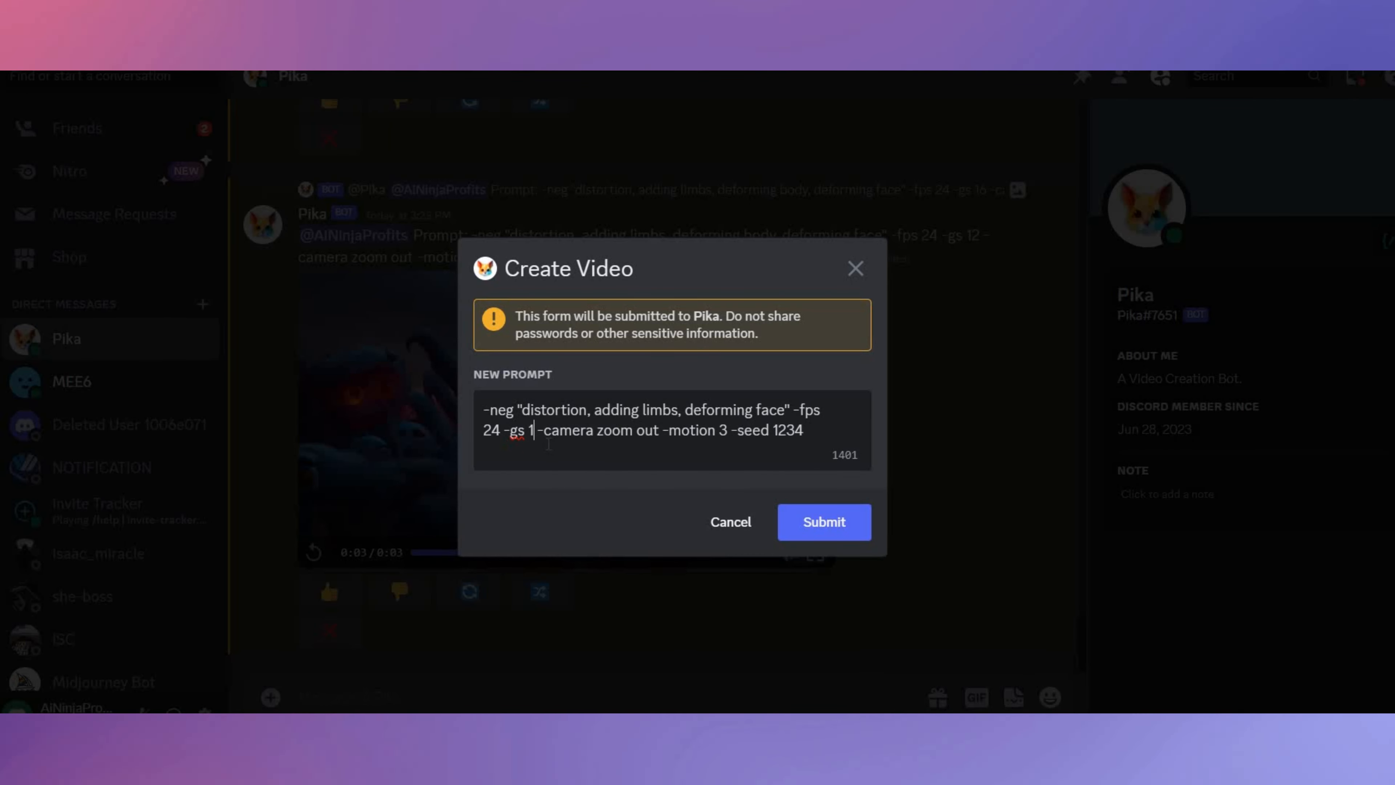
pyautogui.click(824, 521)
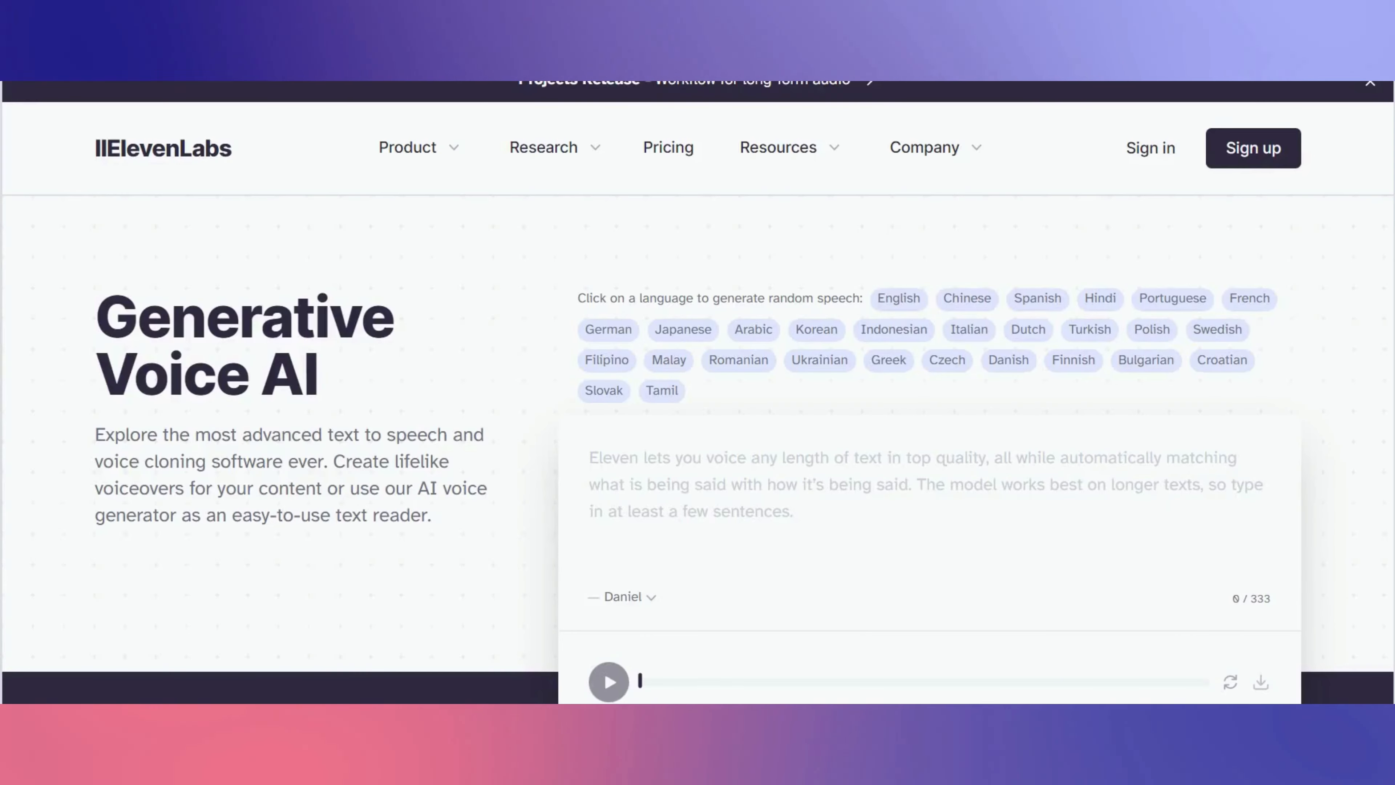
# - Switch to the ElevenLabs website and sign up with a Google account
pyautogui.click(1266, 154)
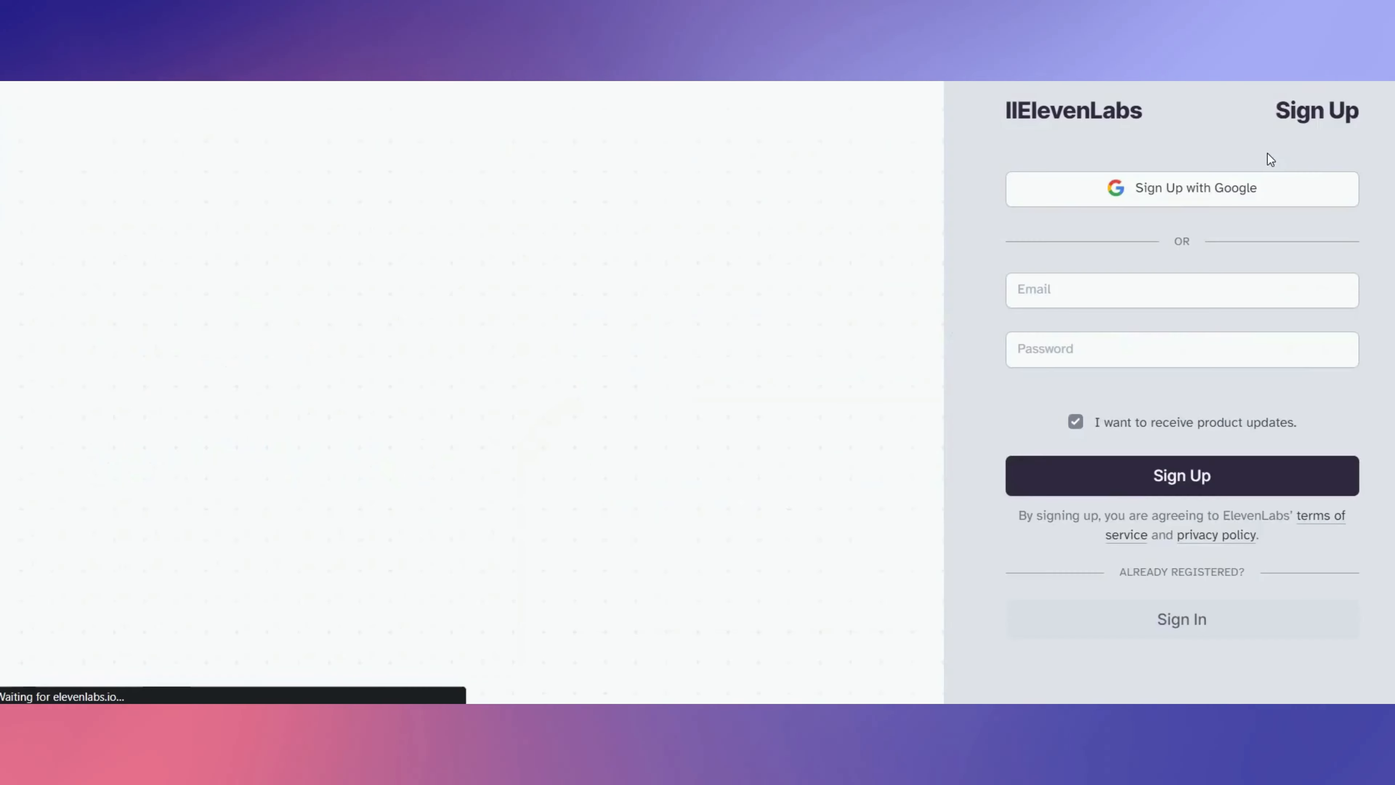
pyautogui.click(1136, 190)
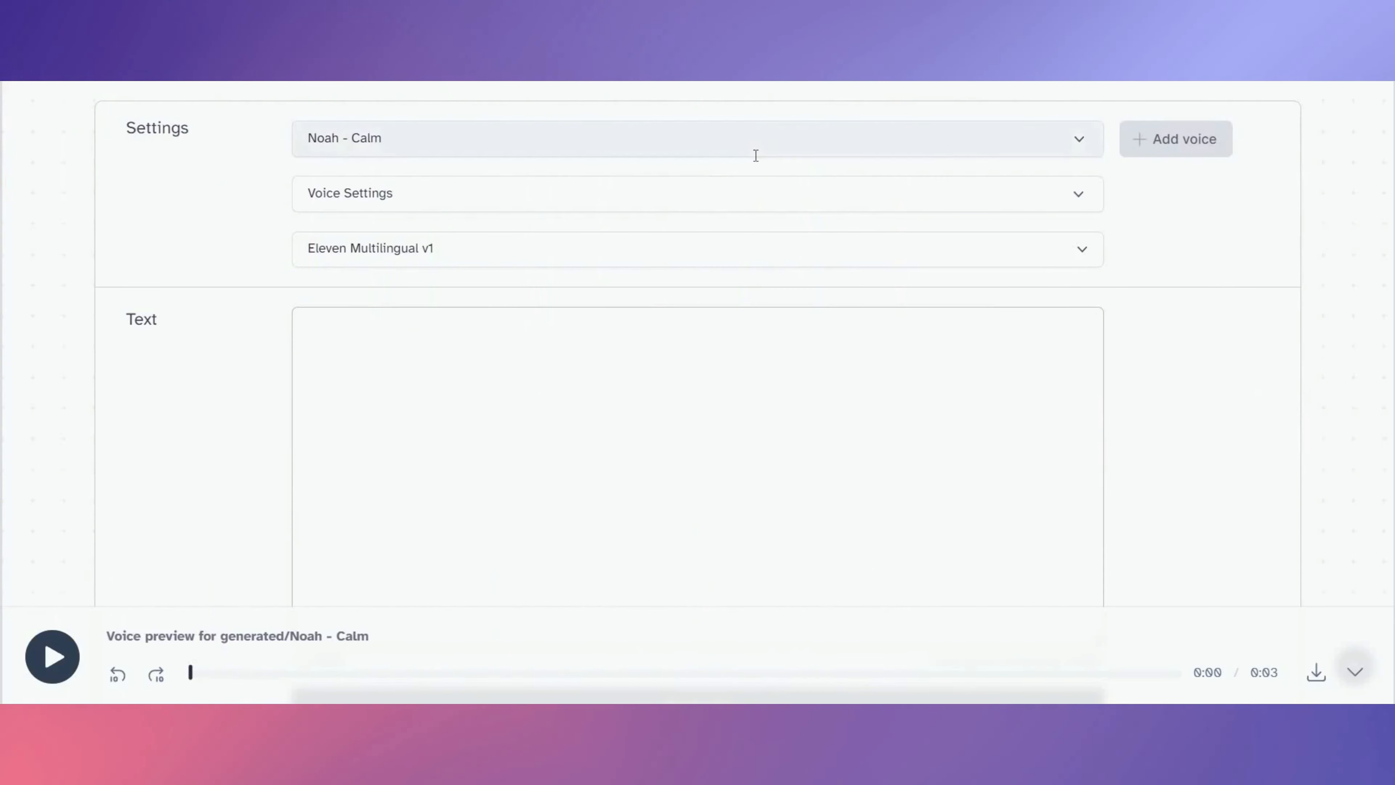
# - Browse the recently used, generated and premade voices available for speech synthesis
pyautogui.scroll(2, 756, 156)
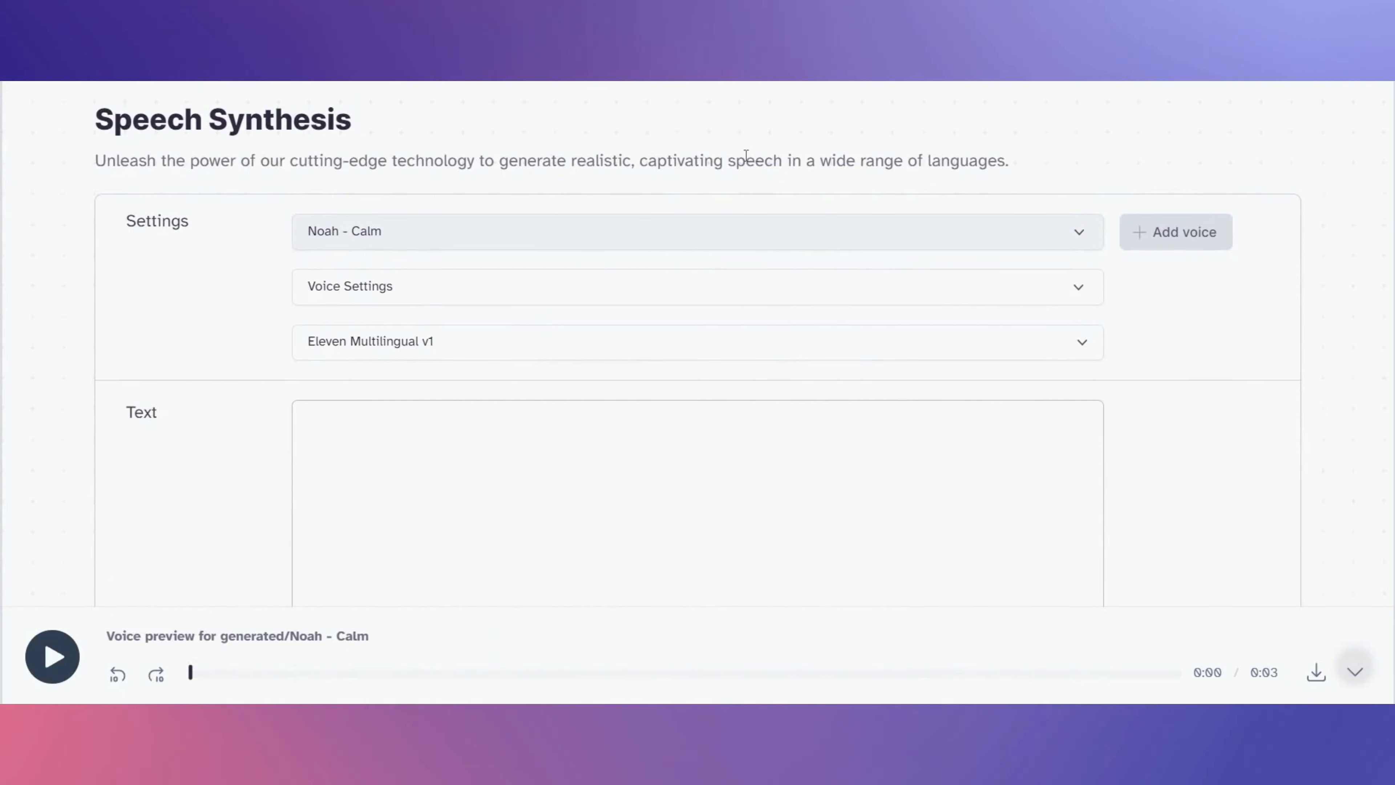
pyautogui.scroll(-2, 714, 155)
pyautogui.click(675, 155)
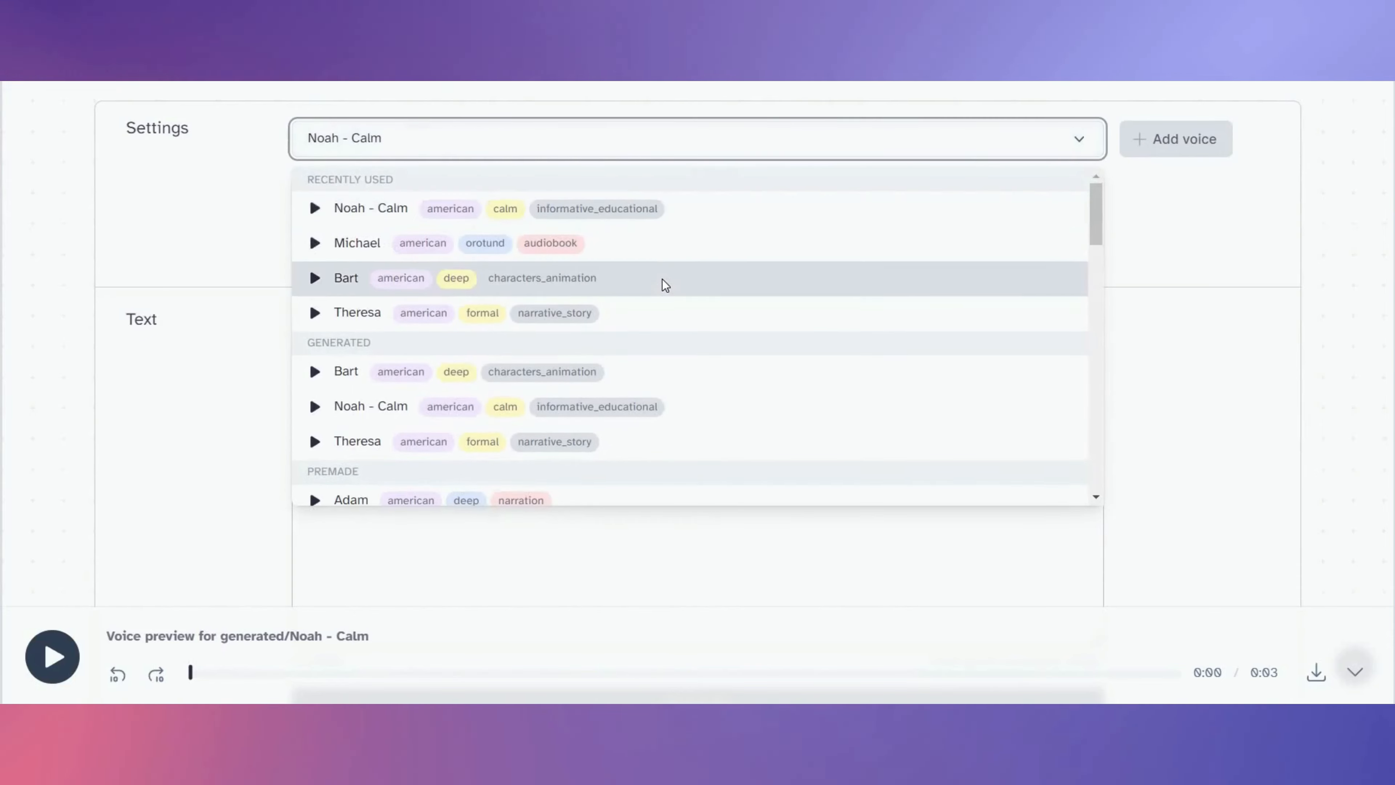
pyautogui.scroll(-3, 662, 279)
pyautogui.scroll(-5, 663, 280)
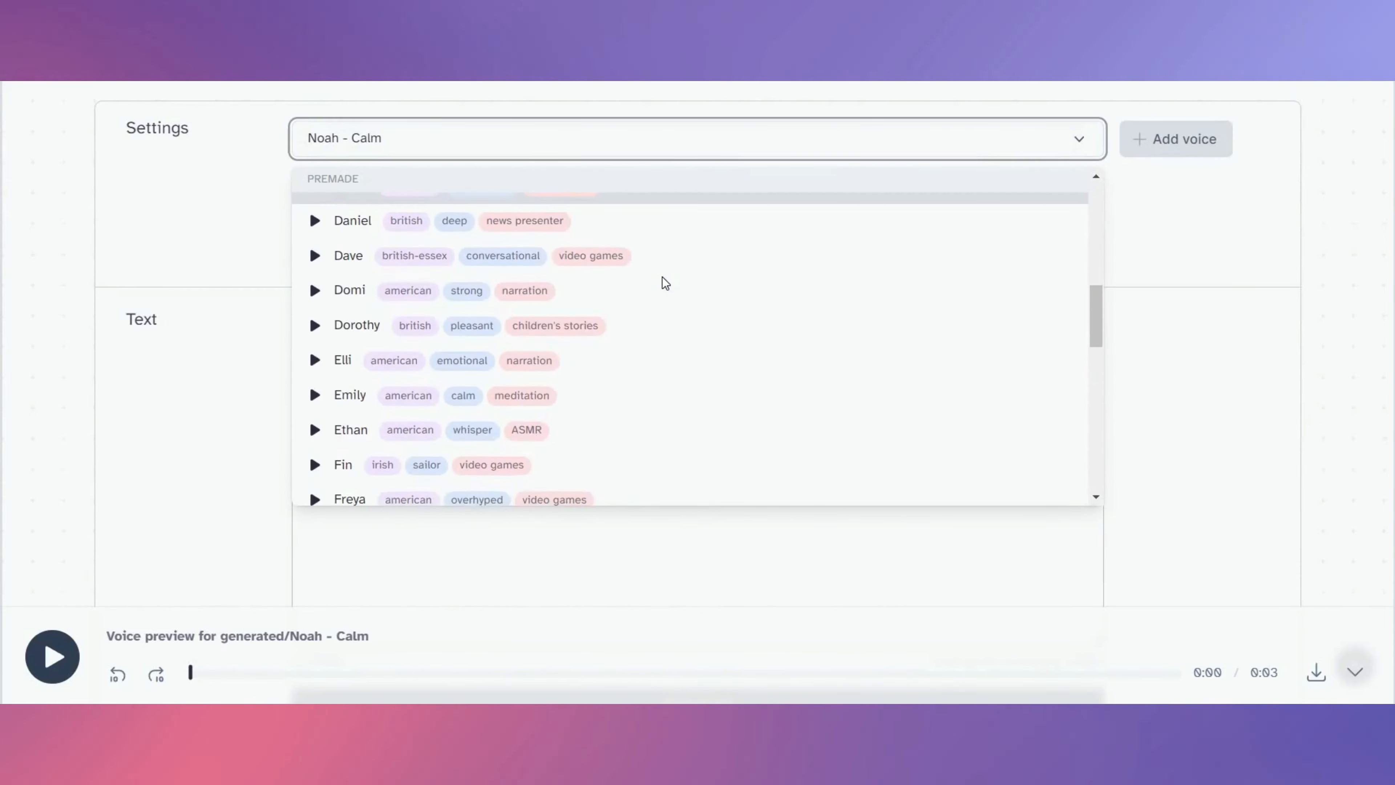
pyautogui.scroll(10, 1084, 289)
pyautogui.scroll(4, 1194, 297)
pyautogui.scroll(2, 1194, 292)
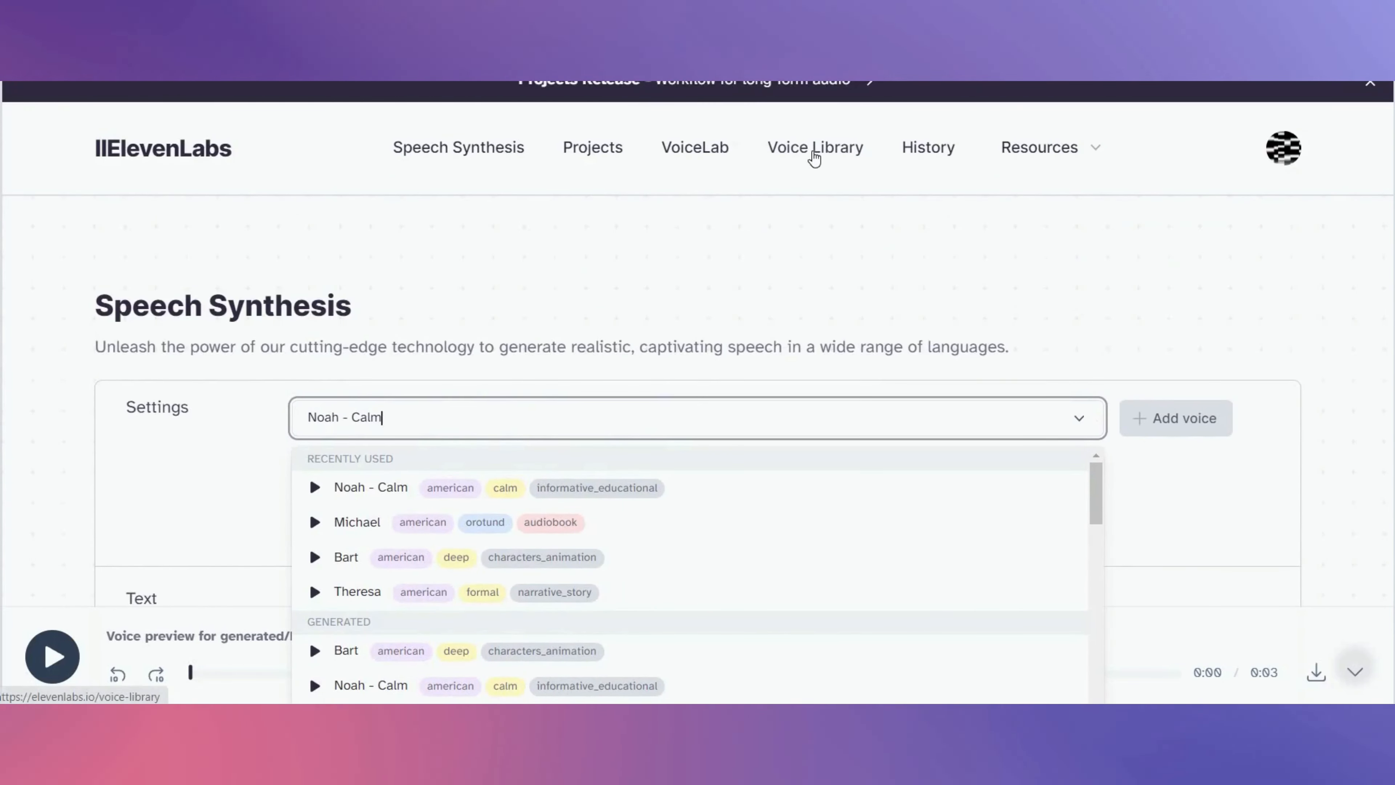
# - Open the Voice Library and browse the Informative & Educational community voices
pyautogui.click(814, 159)
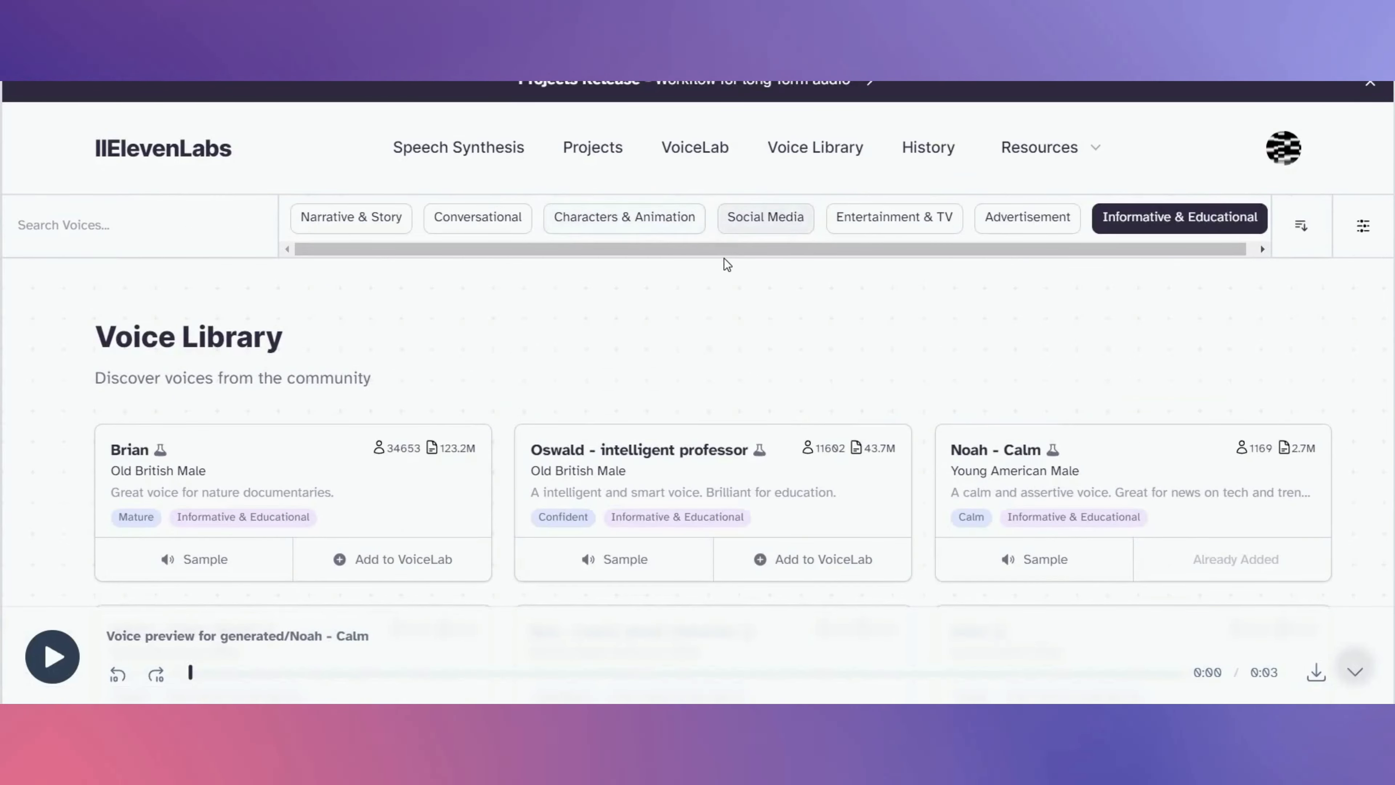
pyautogui.scroll(-6, 726, 261)
pyautogui.scroll(-8, 724, 258)
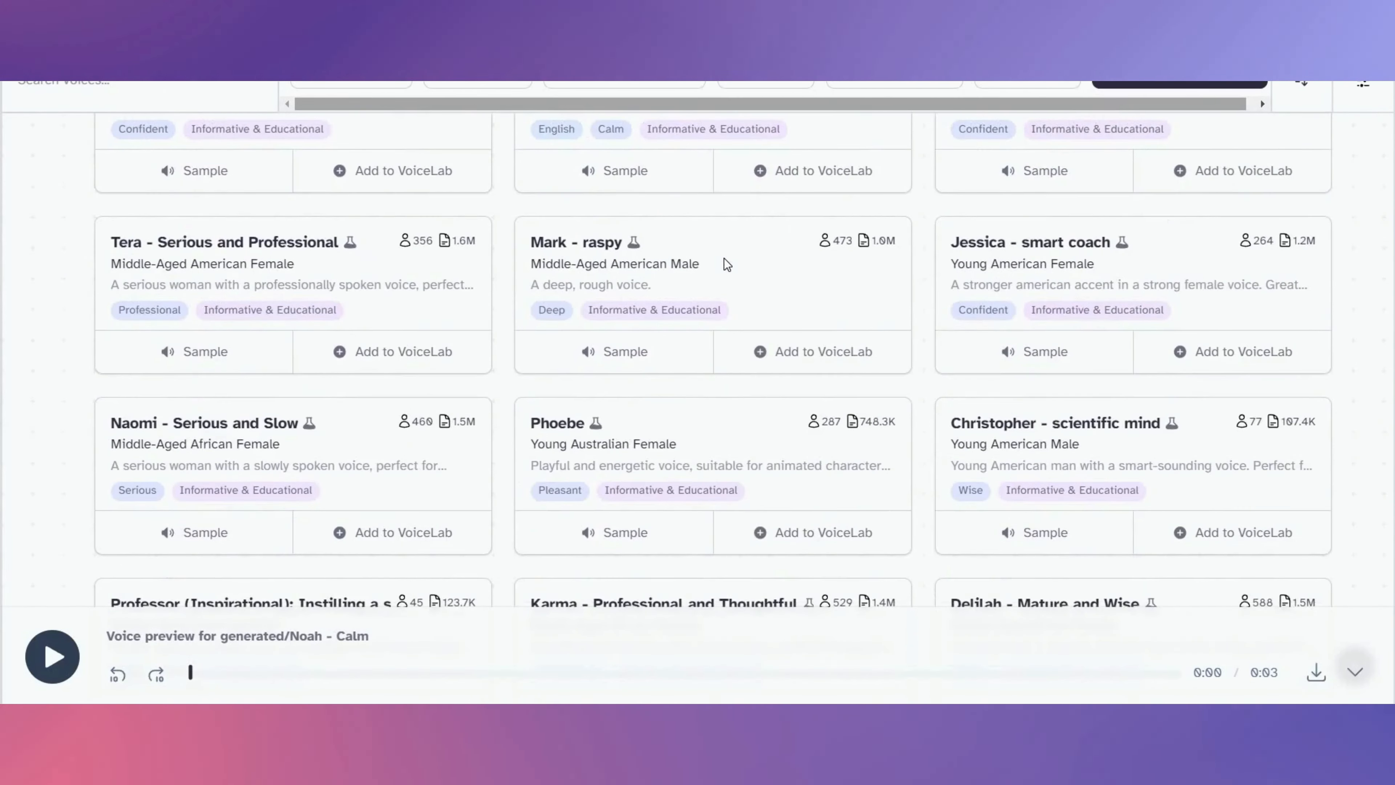
# - Enter the paragraph about zebras' stripes and herds in Speech Synthesis without a leading blank line and generate it with the Noah - Calm voice
pyautogui.scroll(12, 586, 257)
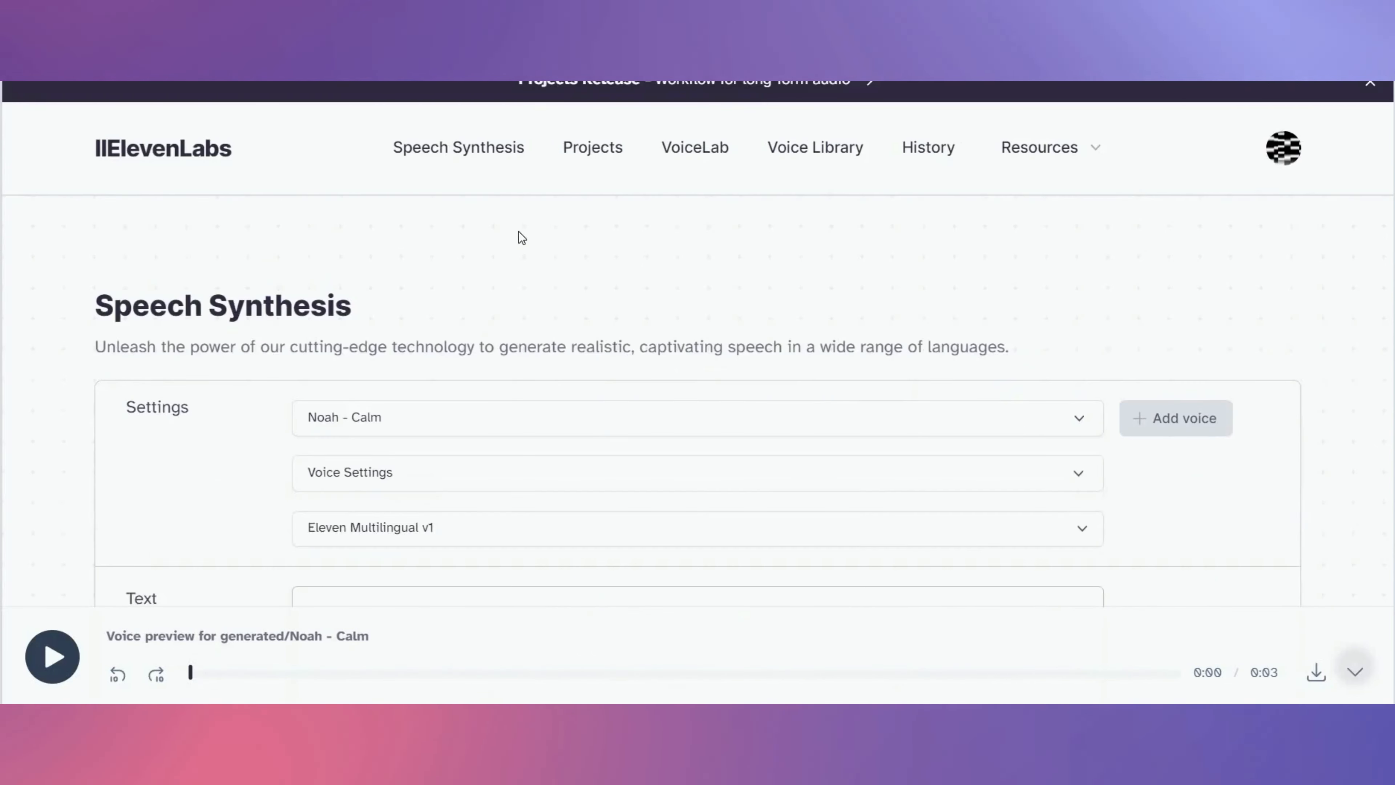
pyautogui.scroll(-6, 517, 237)
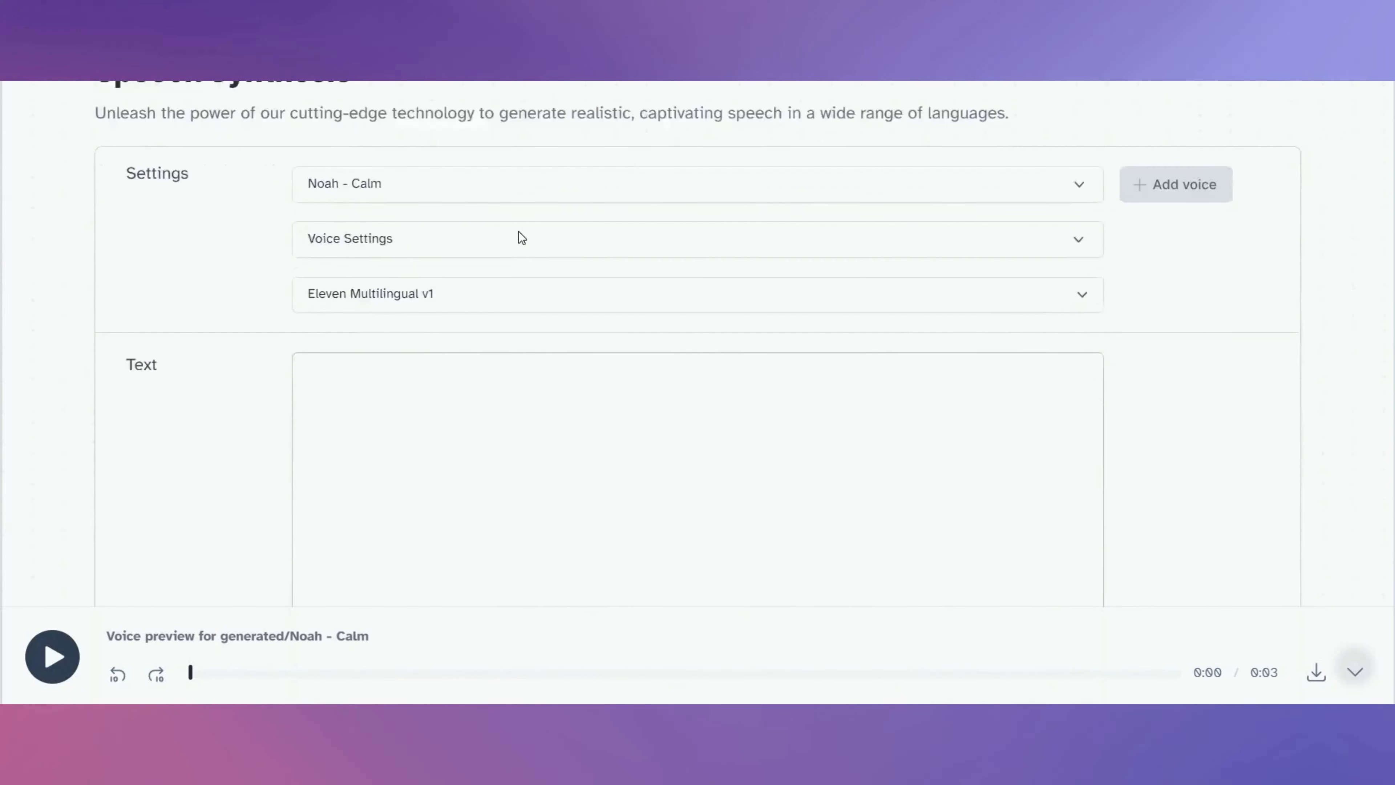
pyautogui.scroll(2, 398, 376)
pyautogui.click(435, 500)
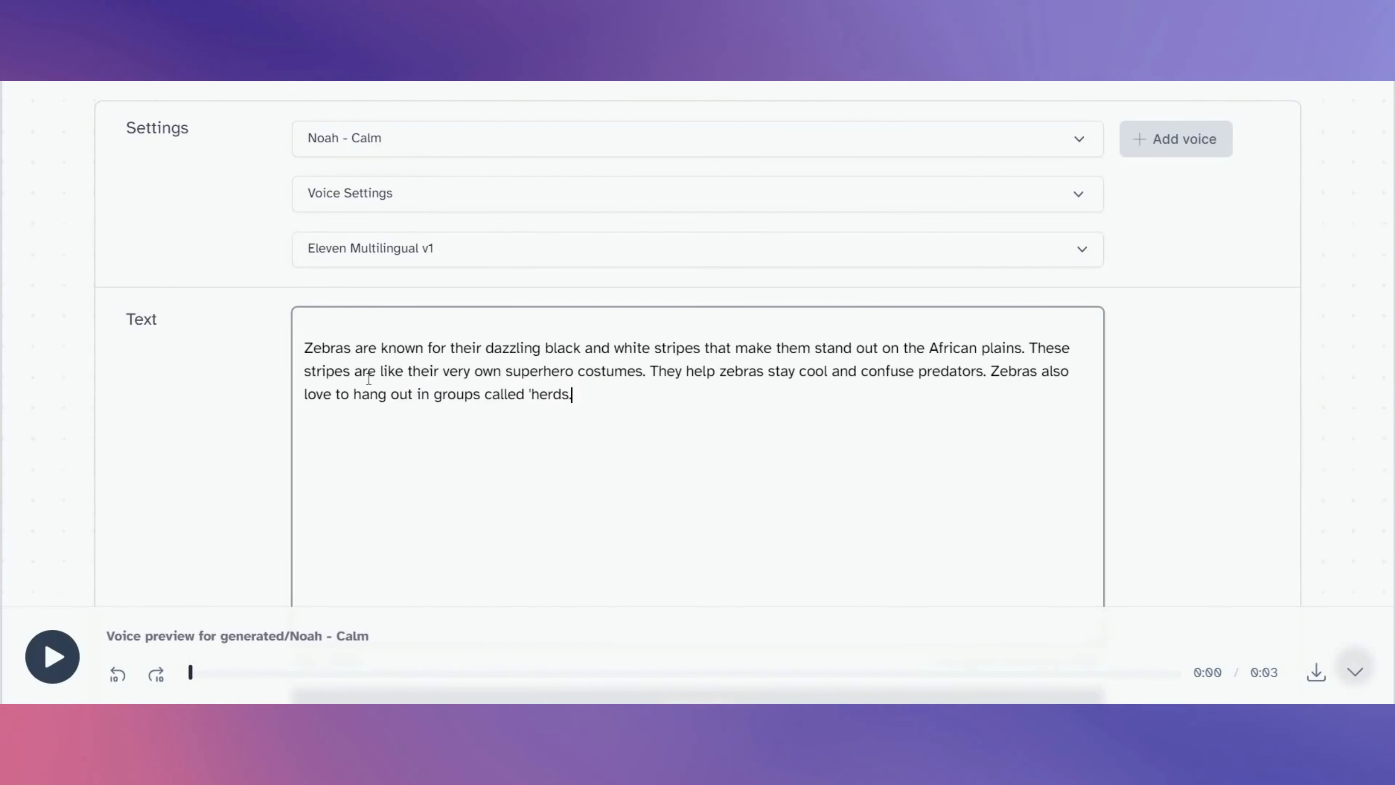
pyautogui.press('BackSpace')
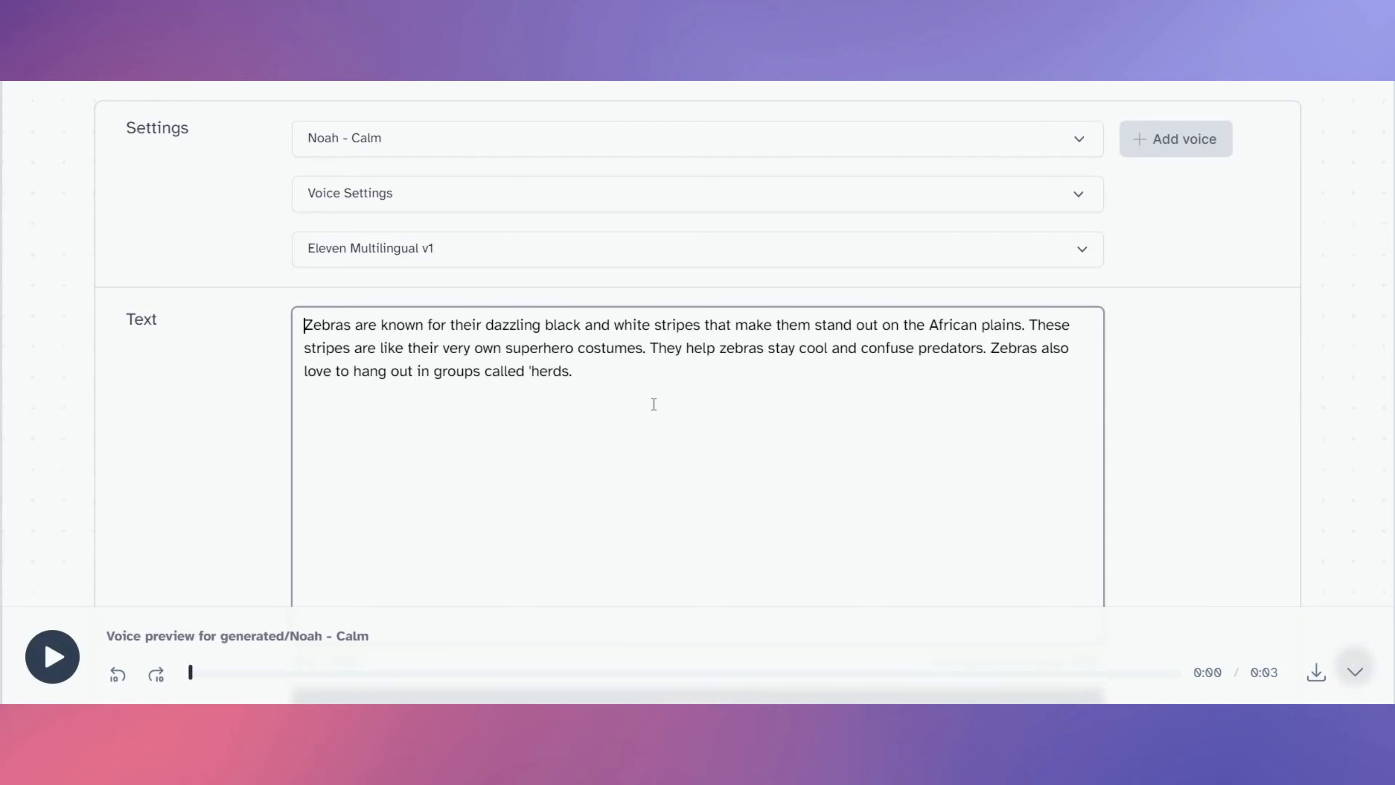
pyautogui.scroll(-6, 654, 404)
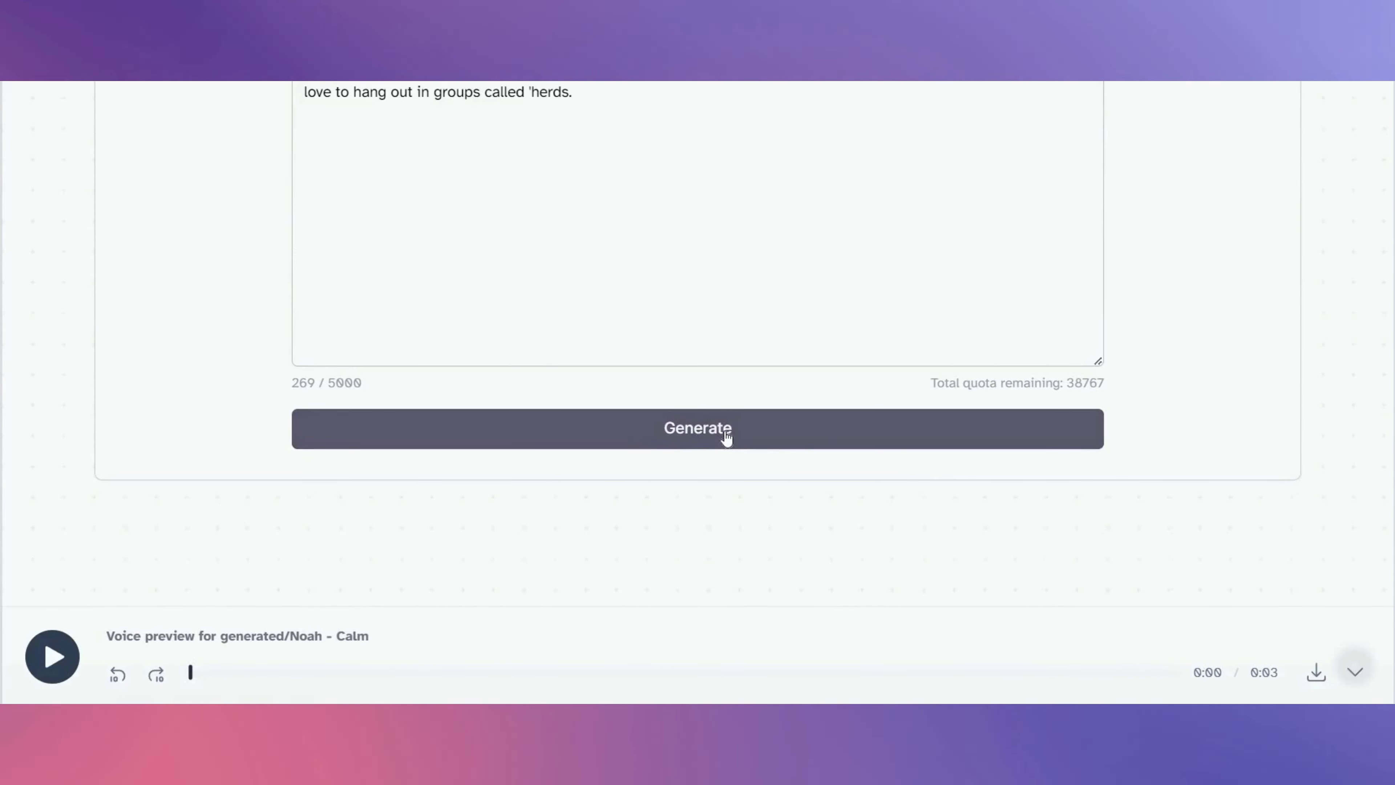
pyautogui.click(726, 438)
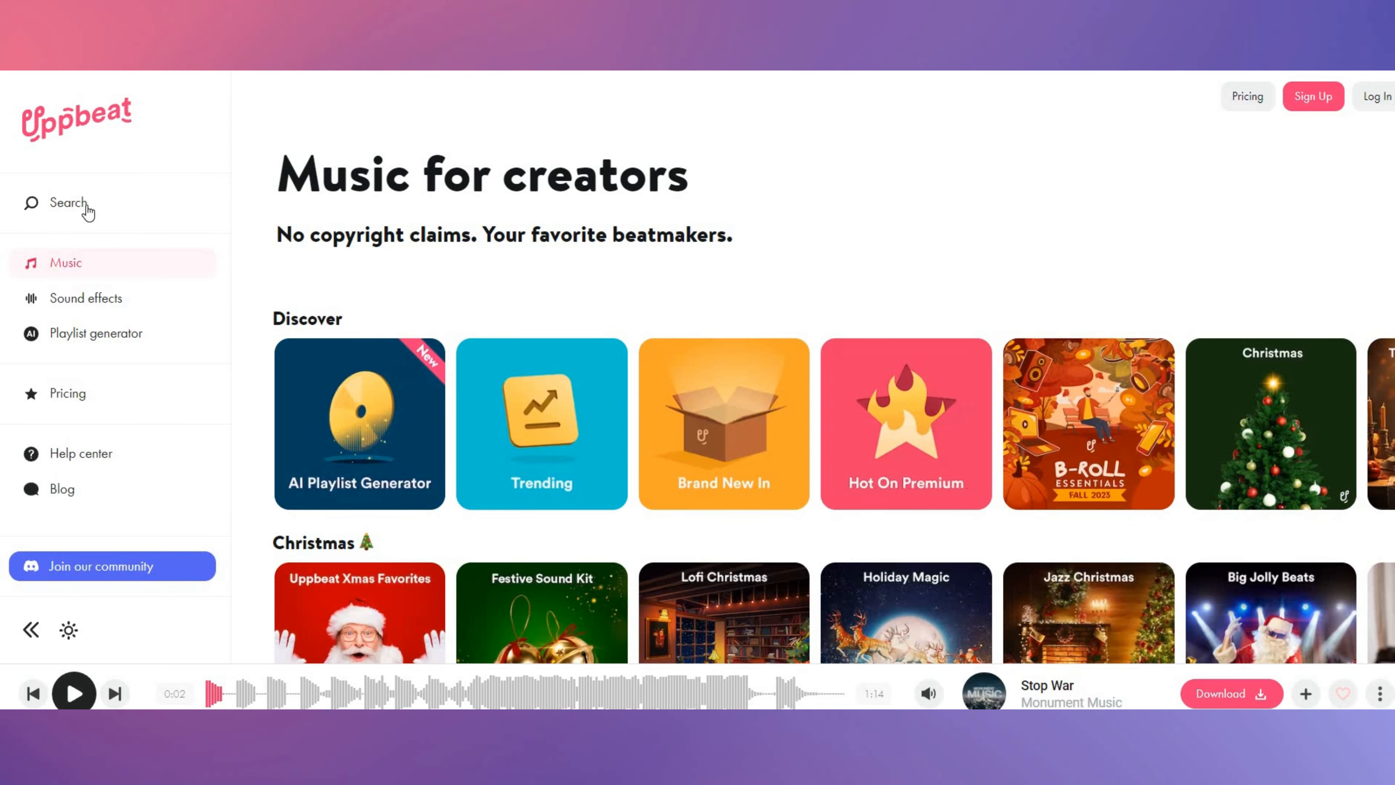
# - Switch to the Uppbeat website, search the music for "trailer" and browse the tracks, previewing Hero's Time
pyautogui.click(90, 211)
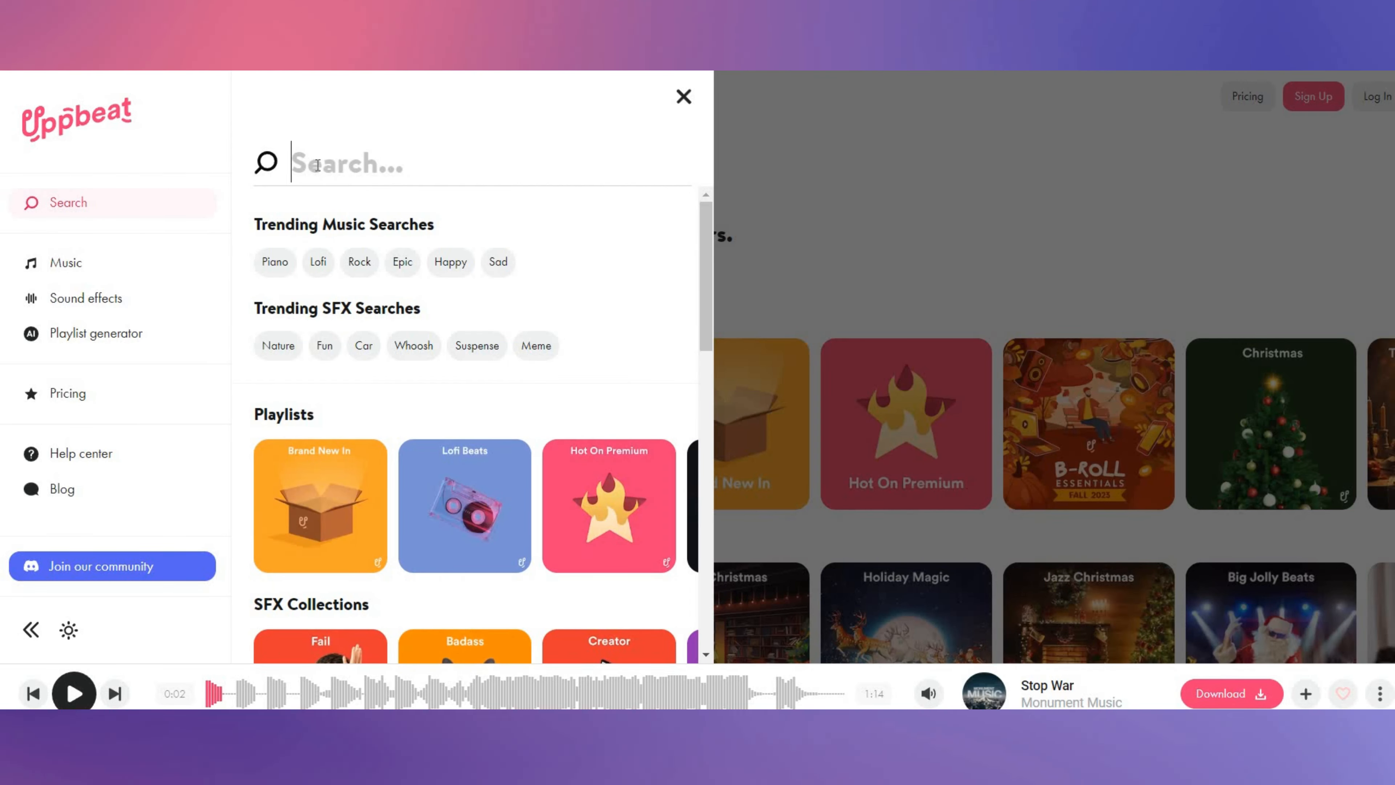
pyautogui.write('trailer')
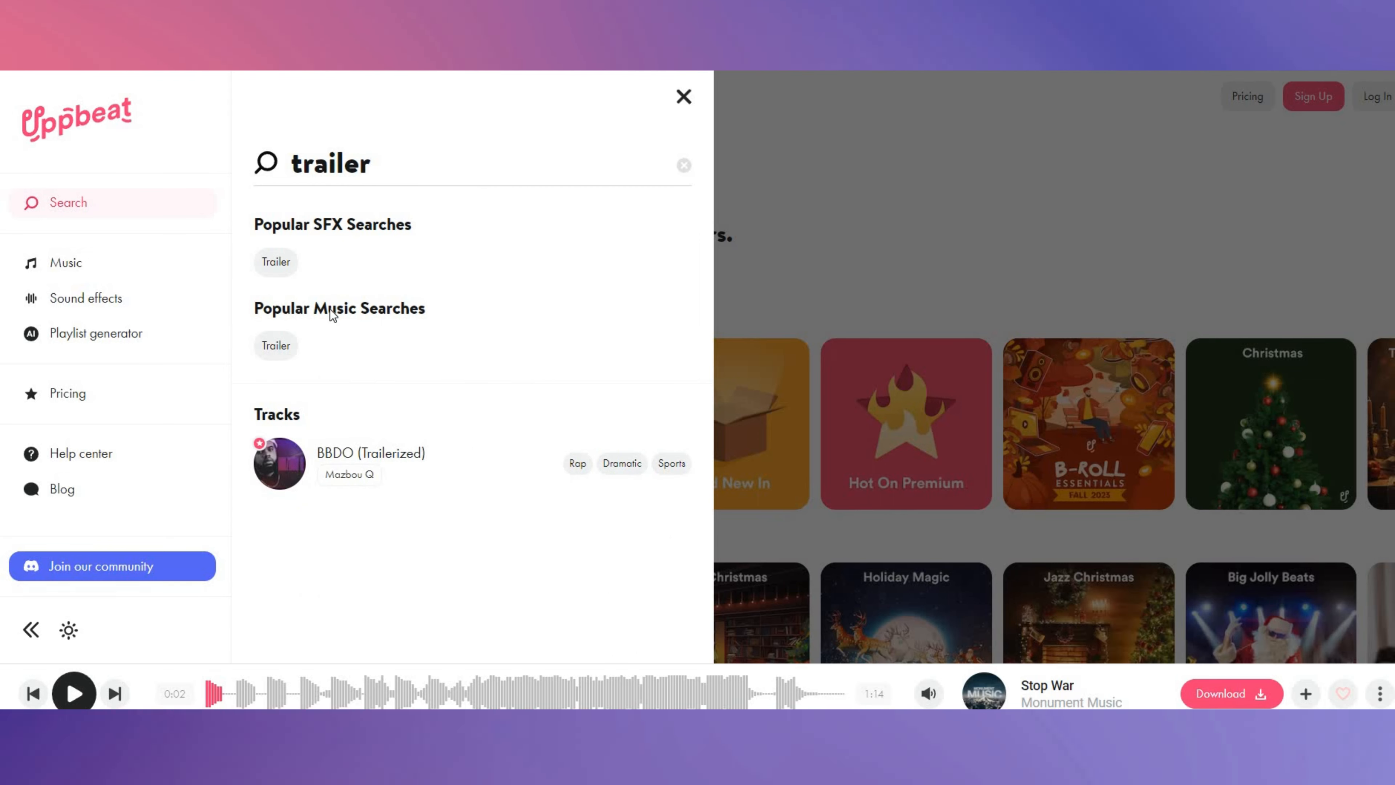
pyautogui.click(283, 350)
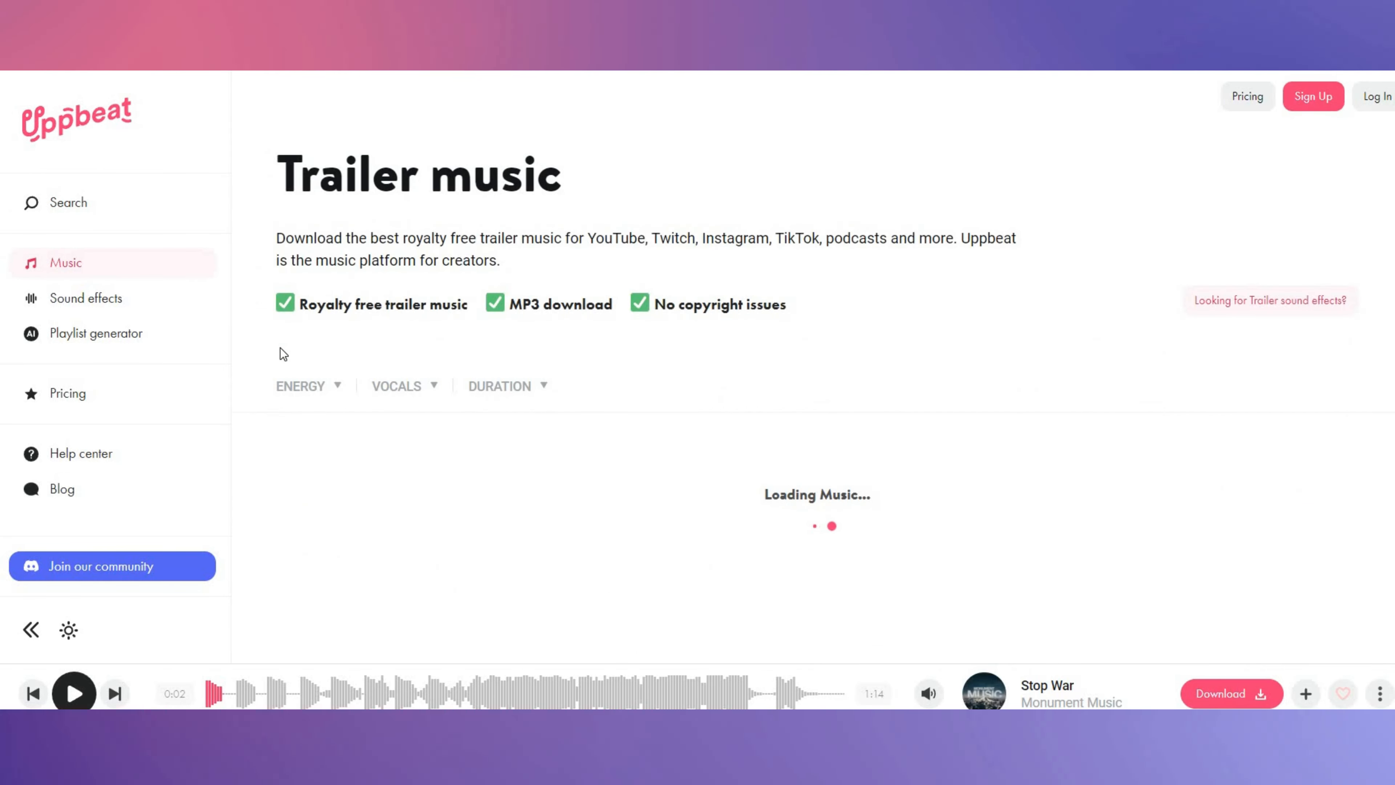
pyautogui.scroll(-5, 626, 399)
pyautogui.scroll(-6, 629, 402)
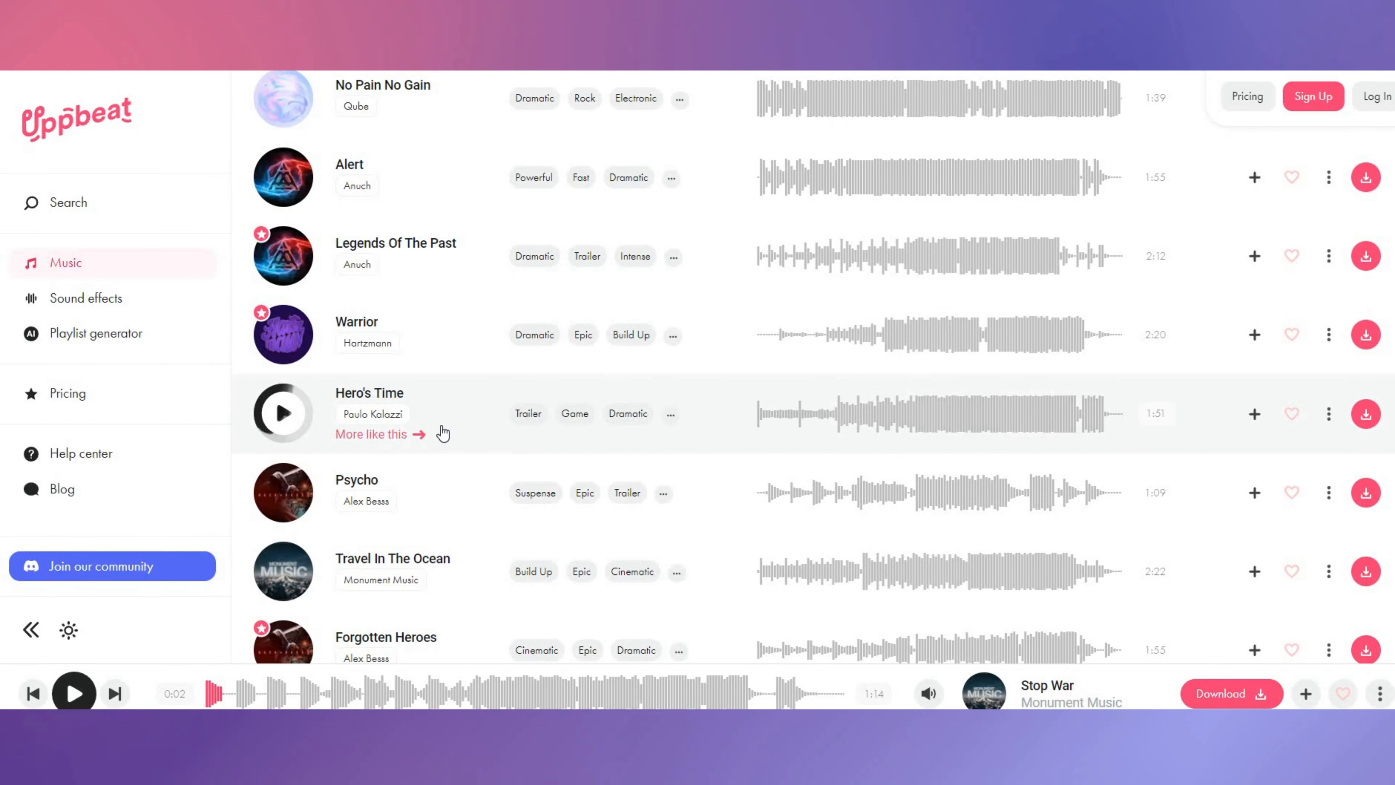
pyautogui.scroll(-3, 720, 394)
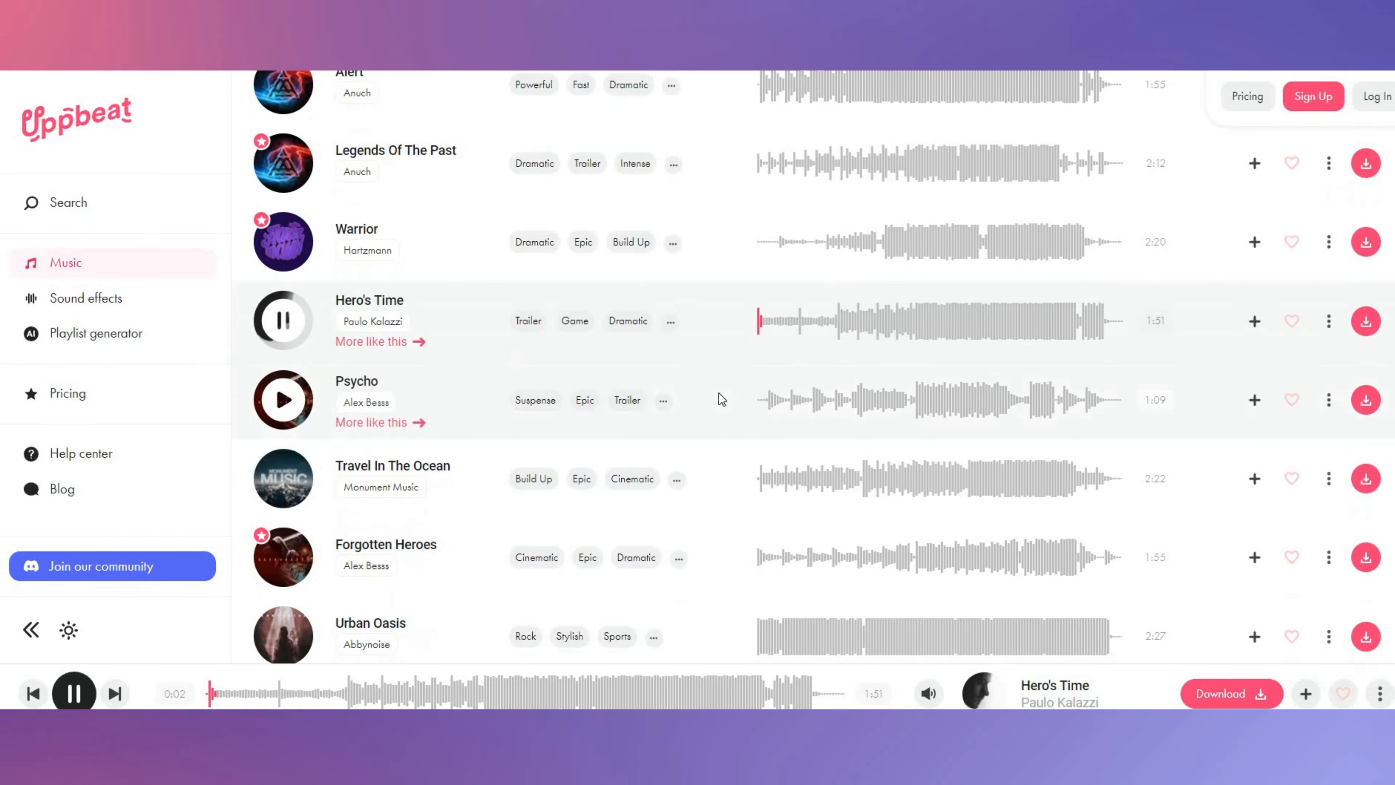
pyautogui.scroll(-8, 719, 393)
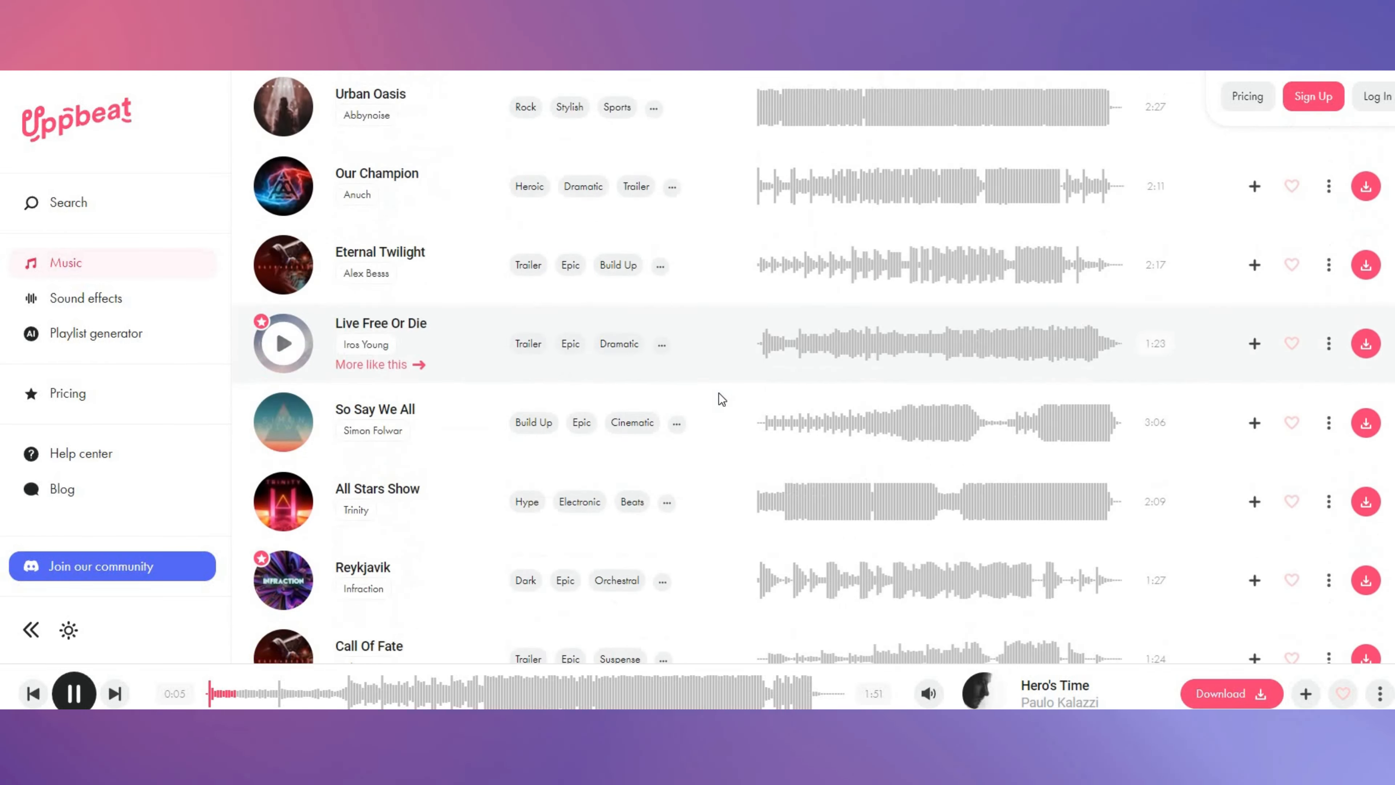
pyautogui.scroll(-3, 718, 393)
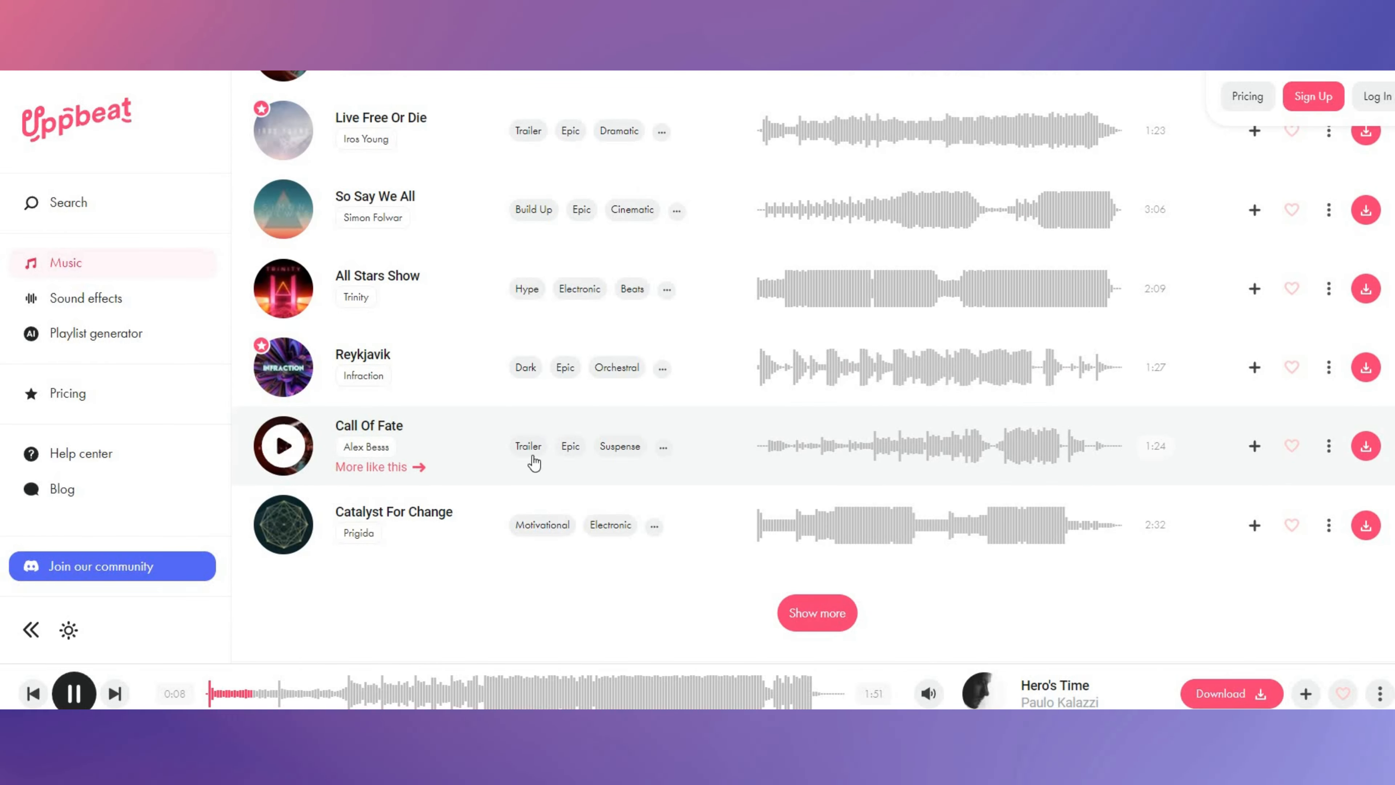
# - Switch to CapCut and place the cockpit girl clip, the fighter spaceship clip behind it and the 22-second audio on the timeline
pyautogui.click(695, 428)
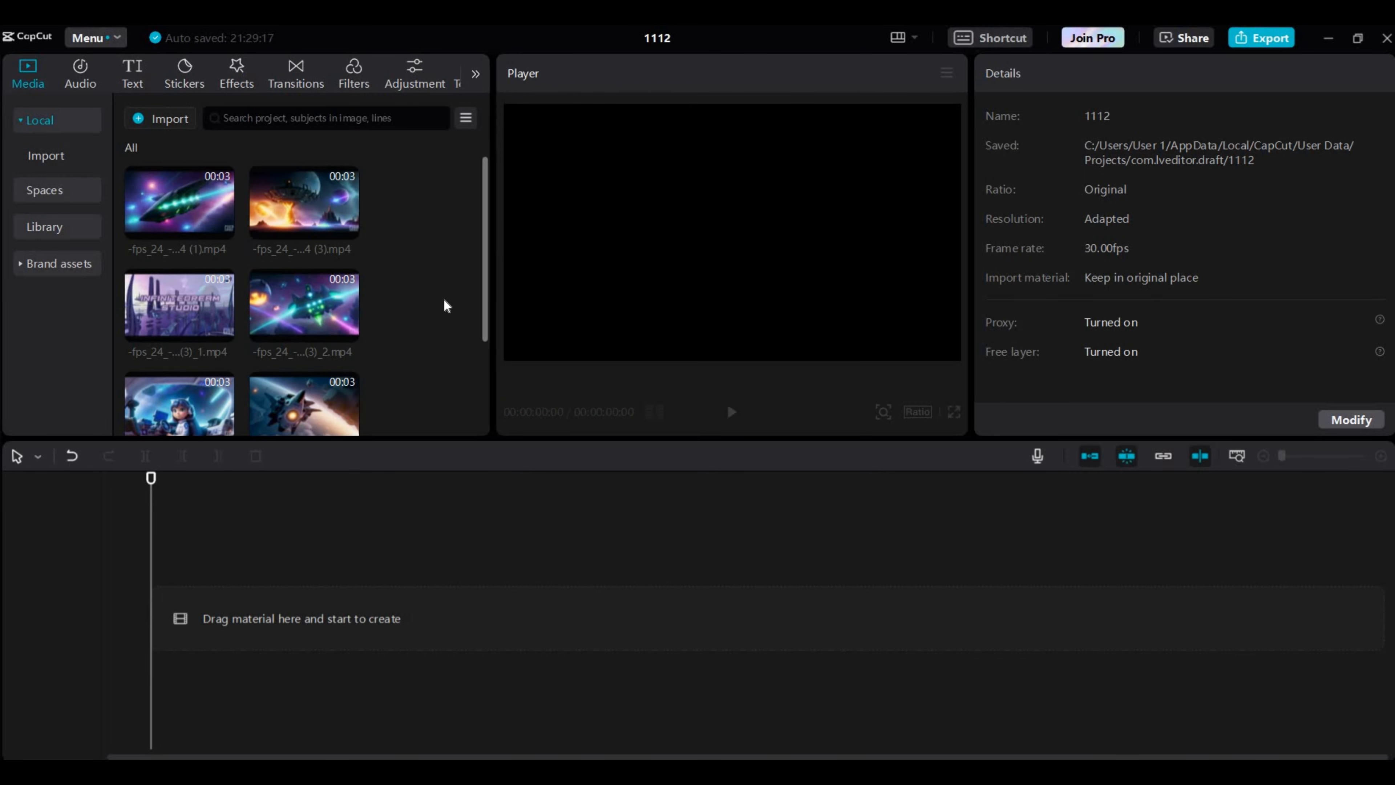
pyautogui.scroll(-2, 447, 306)
pyautogui.moveTo(151, 329); pyautogui.dragTo(158, 615)
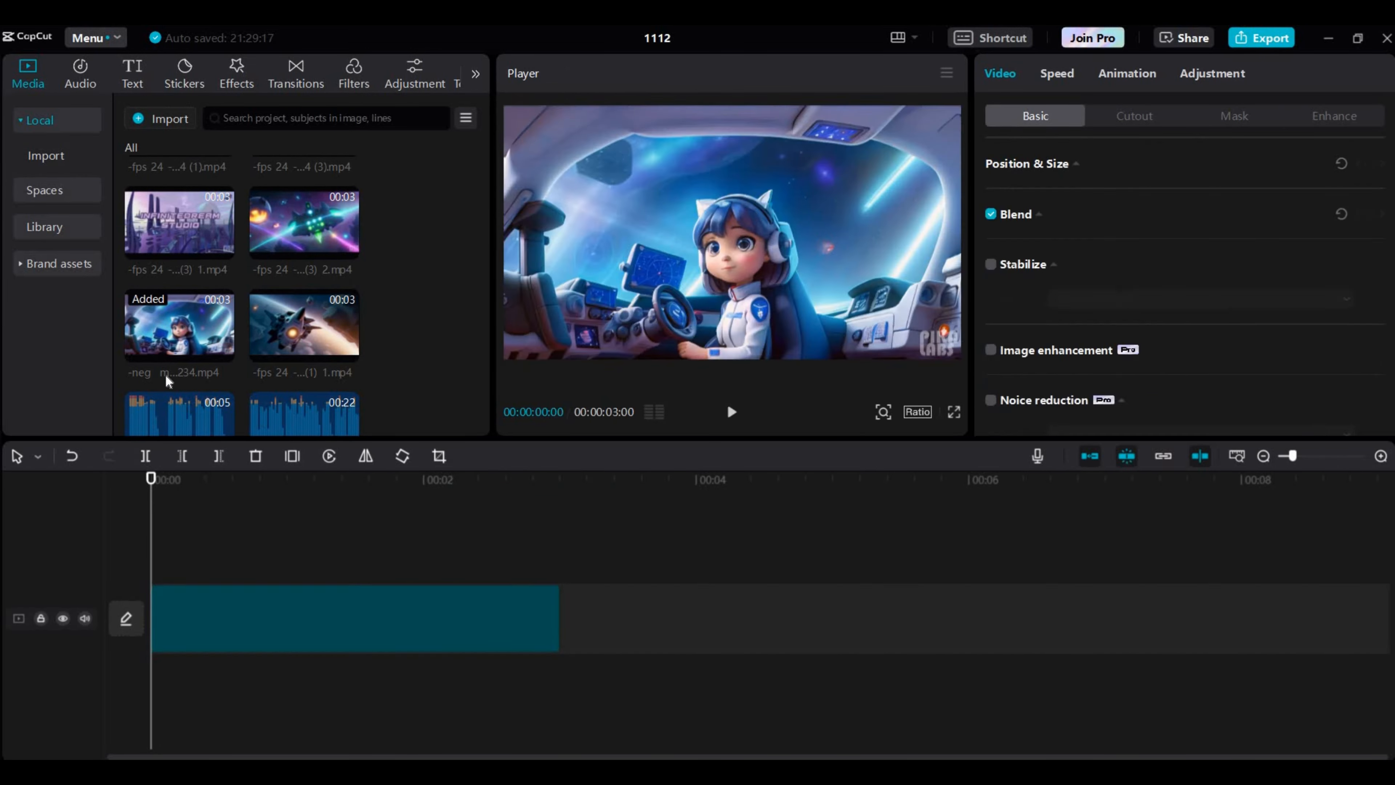
pyautogui.moveTo(303, 324); pyautogui.dragTo(588, 627)
pyautogui.click(347, 248)
pyautogui.scroll(-1, 280, 374)
pyautogui.moveTo(303, 371); pyautogui.dragTo(150, 673)
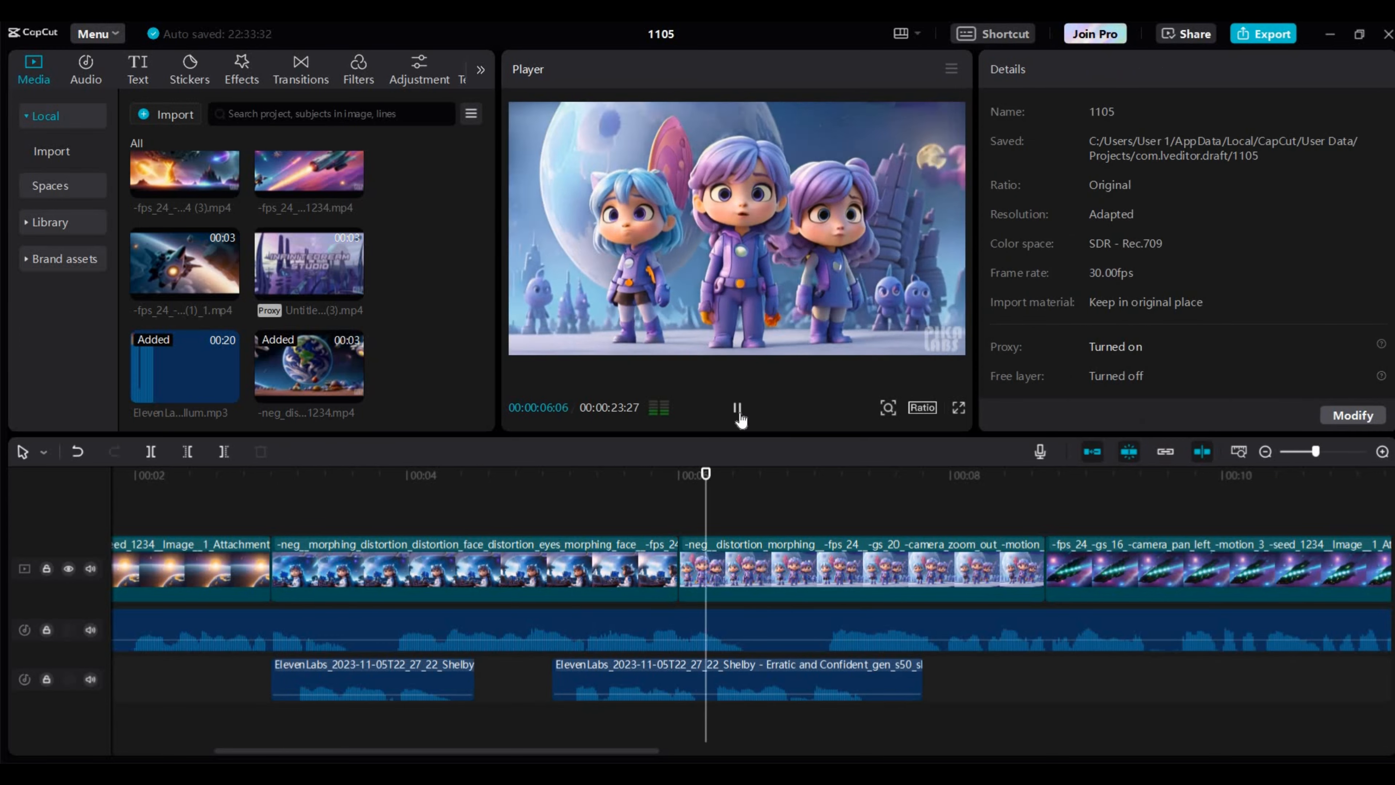
# - Align the second Shelby voice clip with the start of the three-characters clip and trim its end
pyautogui.click(738, 409)
pyautogui.moveTo(609, 676); pyautogui.dragTo(737, 676)
pyautogui.click(675, 513)
pyautogui.click(737, 409)
pyautogui.moveTo(1050, 680); pyautogui.dragTo(999, 679)
pyautogui.click(319, 514)
pyautogui.click(736, 411)
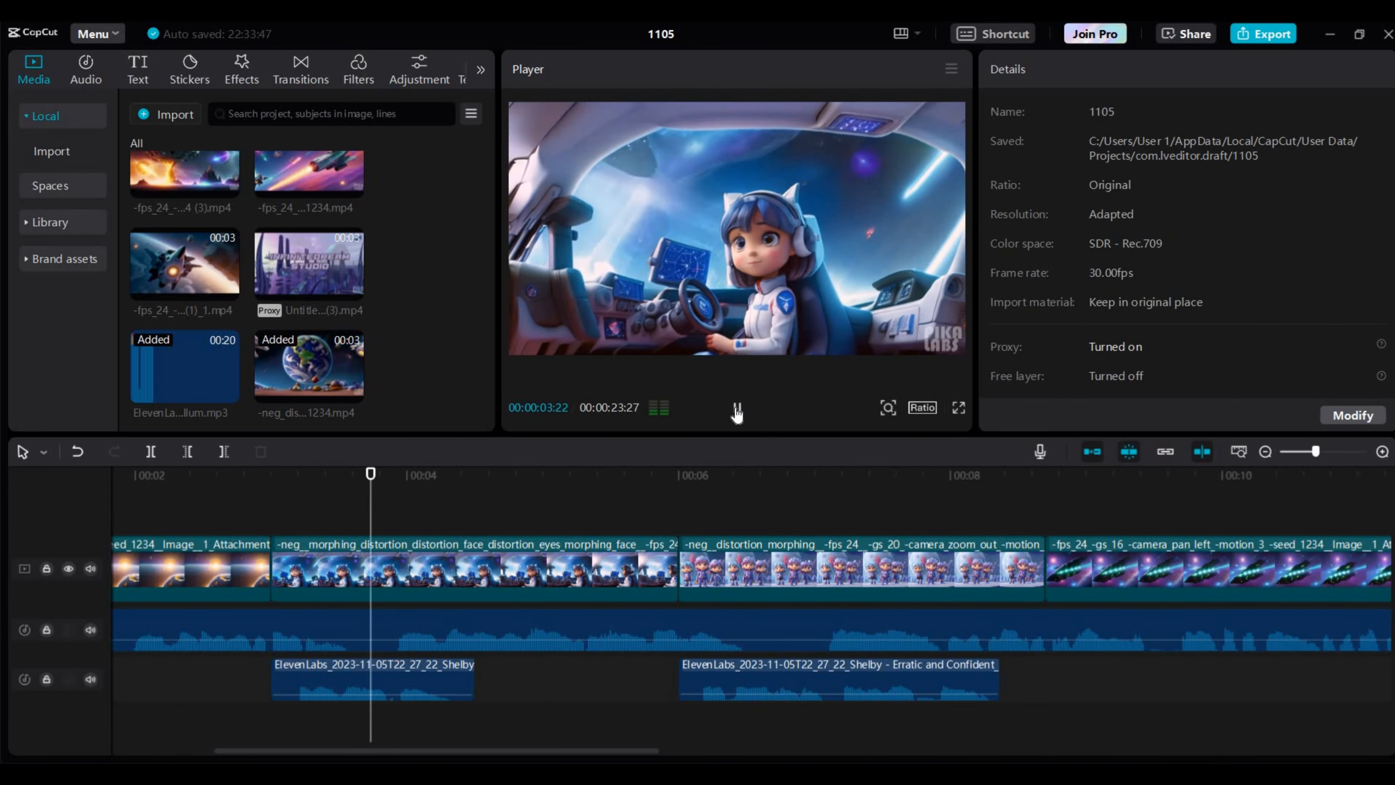
# - Split the Callum narration at 00:00:06:29, insert the first Shelby clip between its parts and shift the second Shelby clip further along
pyautogui.click(736, 411)
pyautogui.click(769, 630)
pyautogui.click(151, 452)
pyautogui.moveTo(999, 627); pyautogui.dragTo(1305, 626)
pyautogui.moveTo(569, 680); pyautogui.dragTo(871, 629)
pyautogui.moveTo(840, 680); pyautogui.dragTo(1194, 680)
pyautogui.moveTo(1122, 636); pyautogui.dragTo(1019, 636)
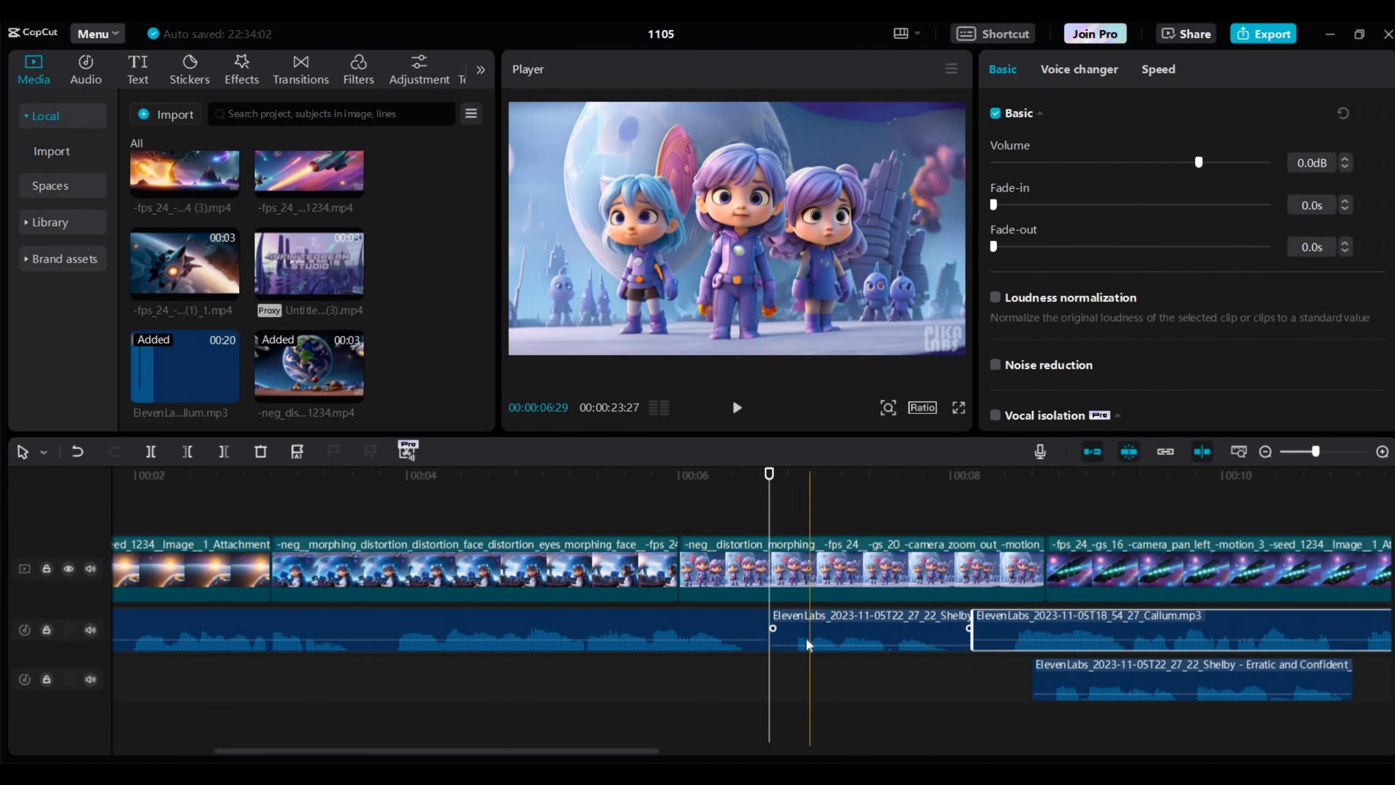
# - Raise the volume of the Shelby clip inserted in the narration slightly and play back the result
pyautogui.click(807, 643)
pyautogui.moveTo(1199, 163); pyautogui.dragTo(1222, 163)
pyautogui.click(256, 513)
pyautogui.click(736, 411)
pyautogui.click(737, 411)
pyautogui.click(737, 410)
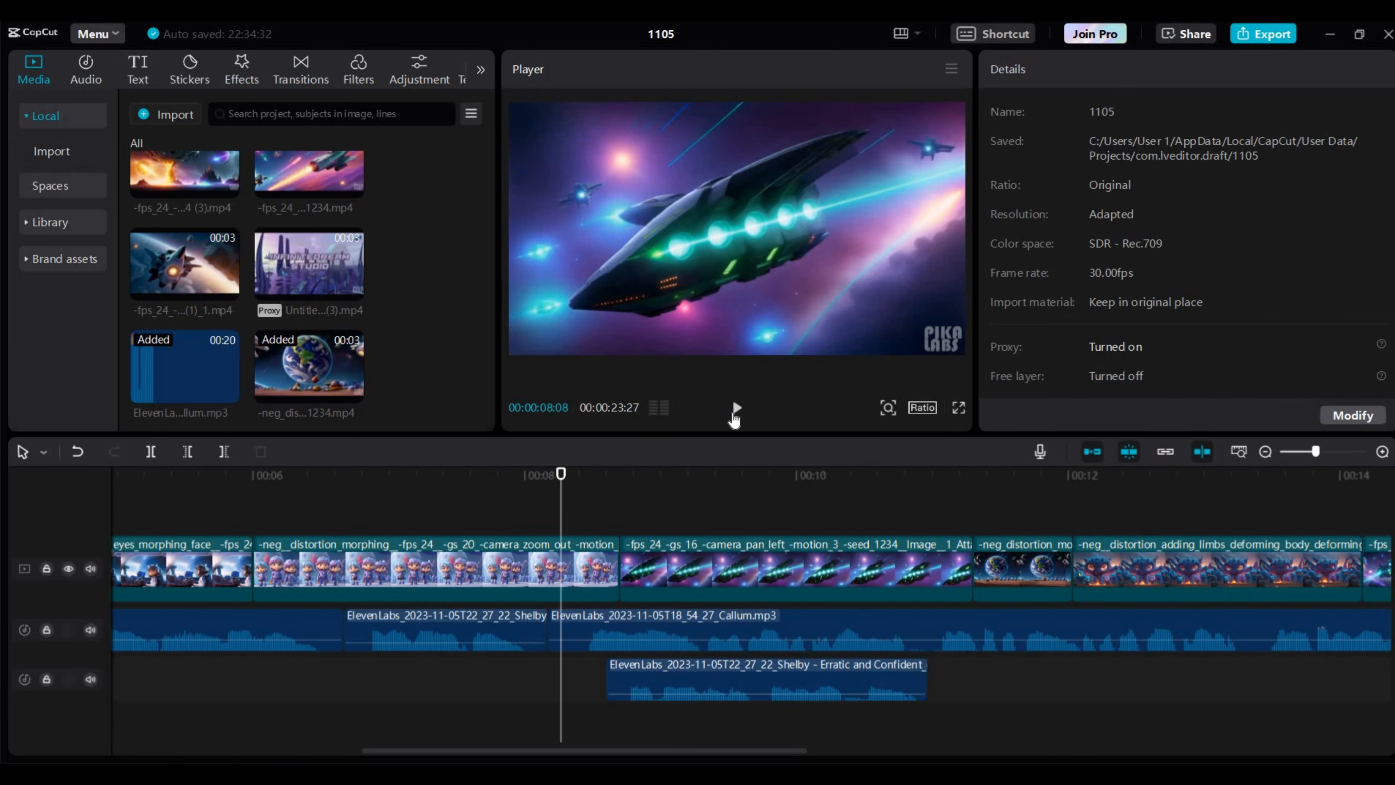
# - Try inserting another video clip ahead of the three-characters clip, preview it and delete it
pyautogui.scroll(-2, 413, 299)
pyautogui.scroll(4, 413, 298)
pyautogui.scroll(-1, 413, 298)
pyautogui.moveTo(335, 341); pyautogui.dragTo(846, 563)
pyautogui.click(379, 512)
pyautogui.click(736, 411)
pyautogui.click(736, 412)
pyautogui.click(989, 569)
pyautogui.press('Delete')
# - Insert the fighter spaceship clip between the cockpit girl and three-characters clips and play back the sequence
pyautogui.scroll(3, 308, 308)
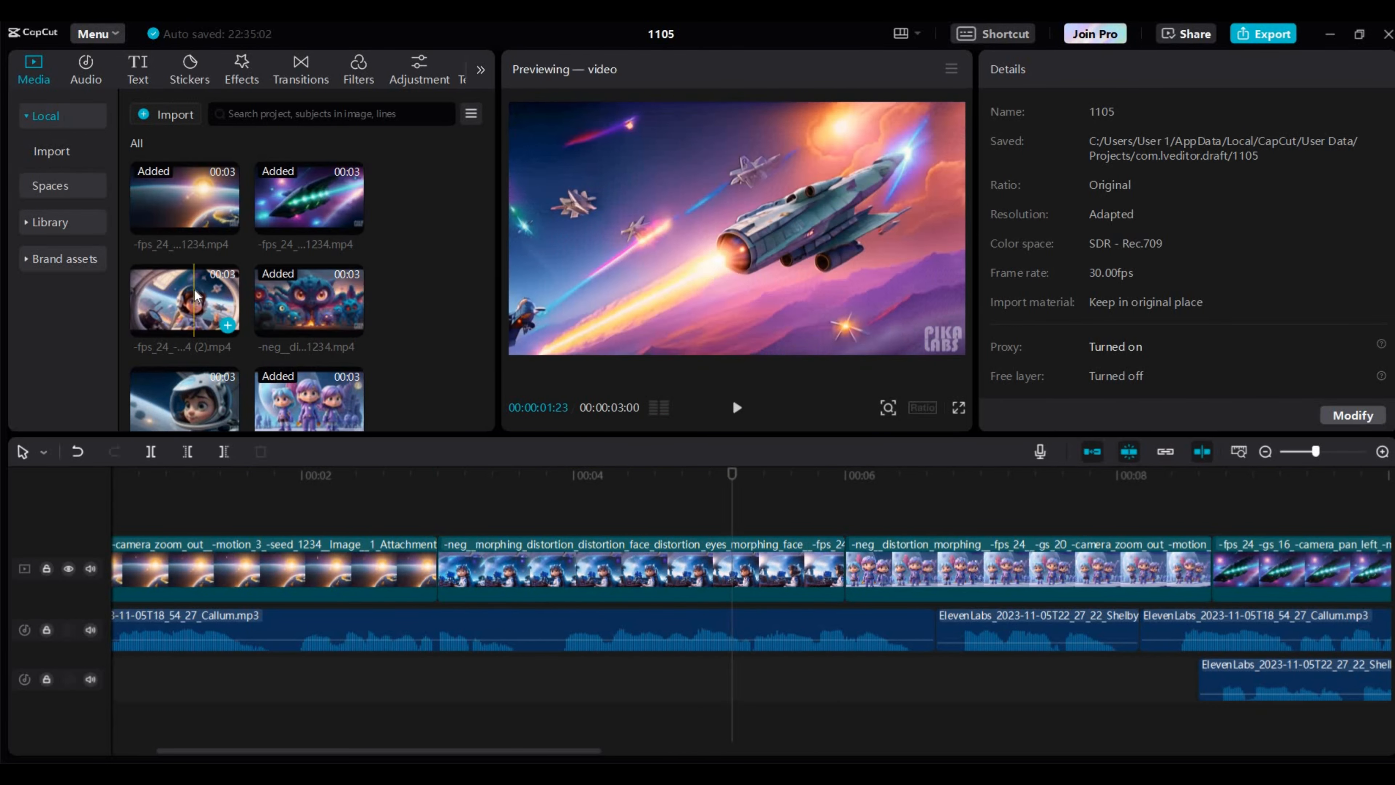
pyautogui.scroll(-6, 308, 308)
pyautogui.moveTo(184, 279); pyautogui.dragTo(846, 566)
pyautogui.click(424, 511)
pyautogui.click(738, 411)
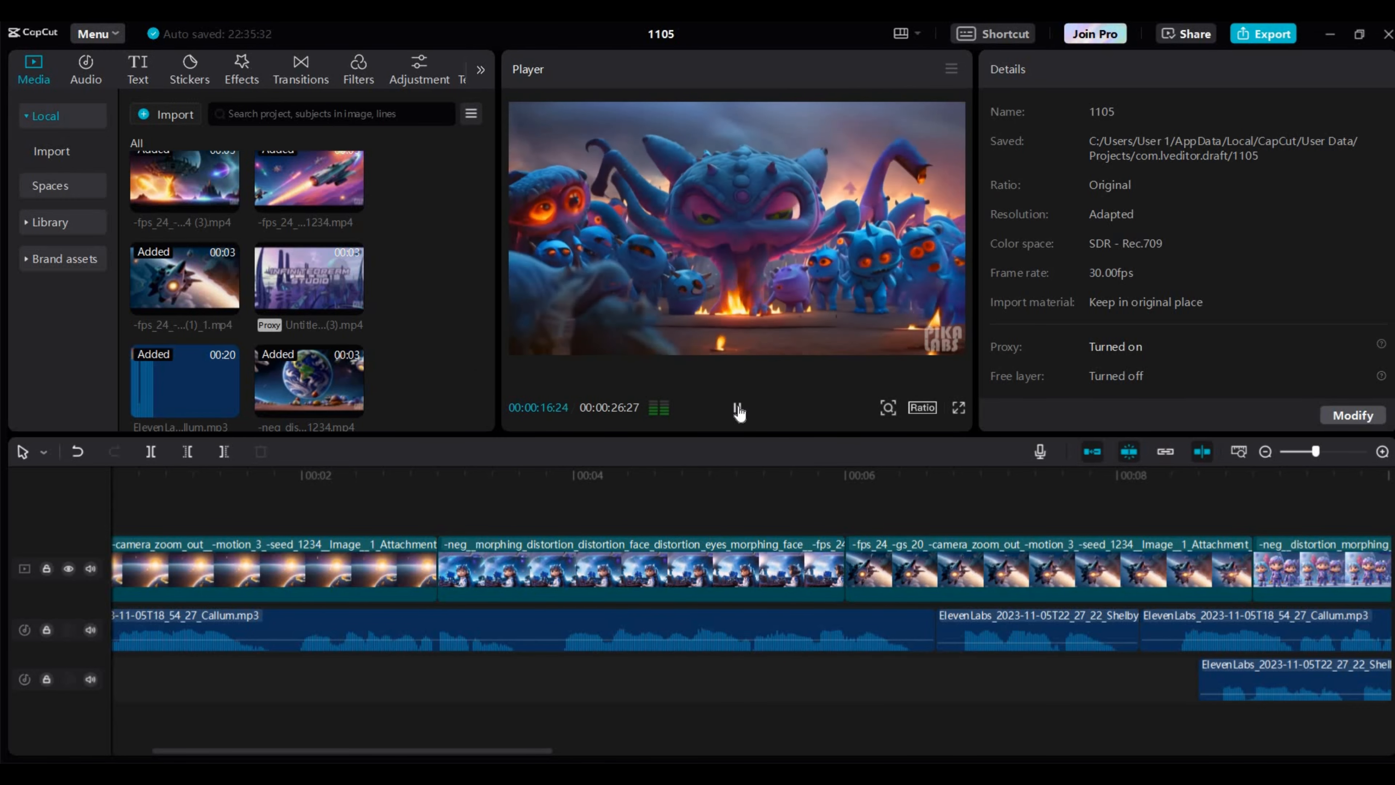
pyautogui.click(738, 411)
# - Browse the trending video effects and search the effects for "fire"
pyautogui.click(241, 70)
pyautogui.scroll(15, 729, 505)
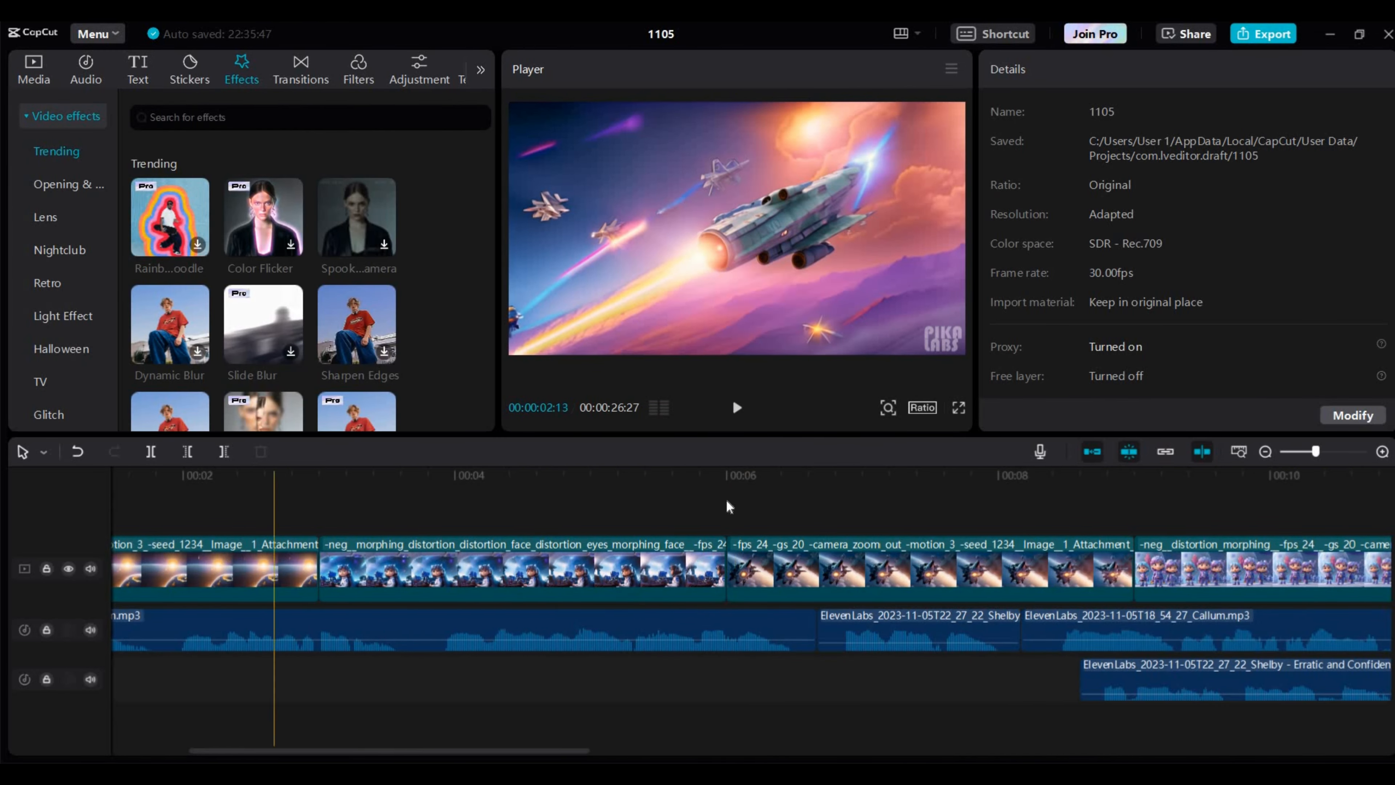
pyautogui.scroll(-15, 729, 506)
pyautogui.scroll(-15, 175, 257)
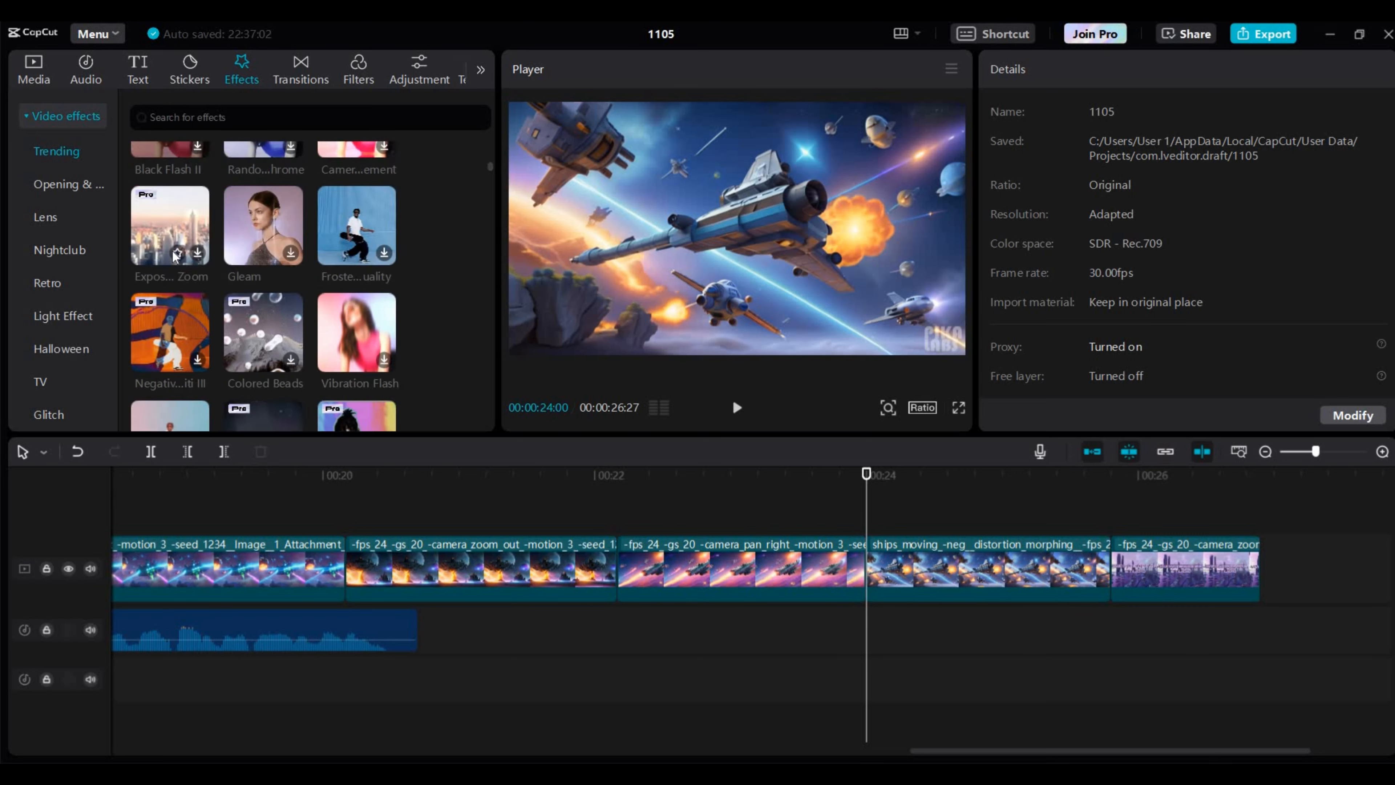
pyautogui.click(307, 117)
pyautogui.write('fire')
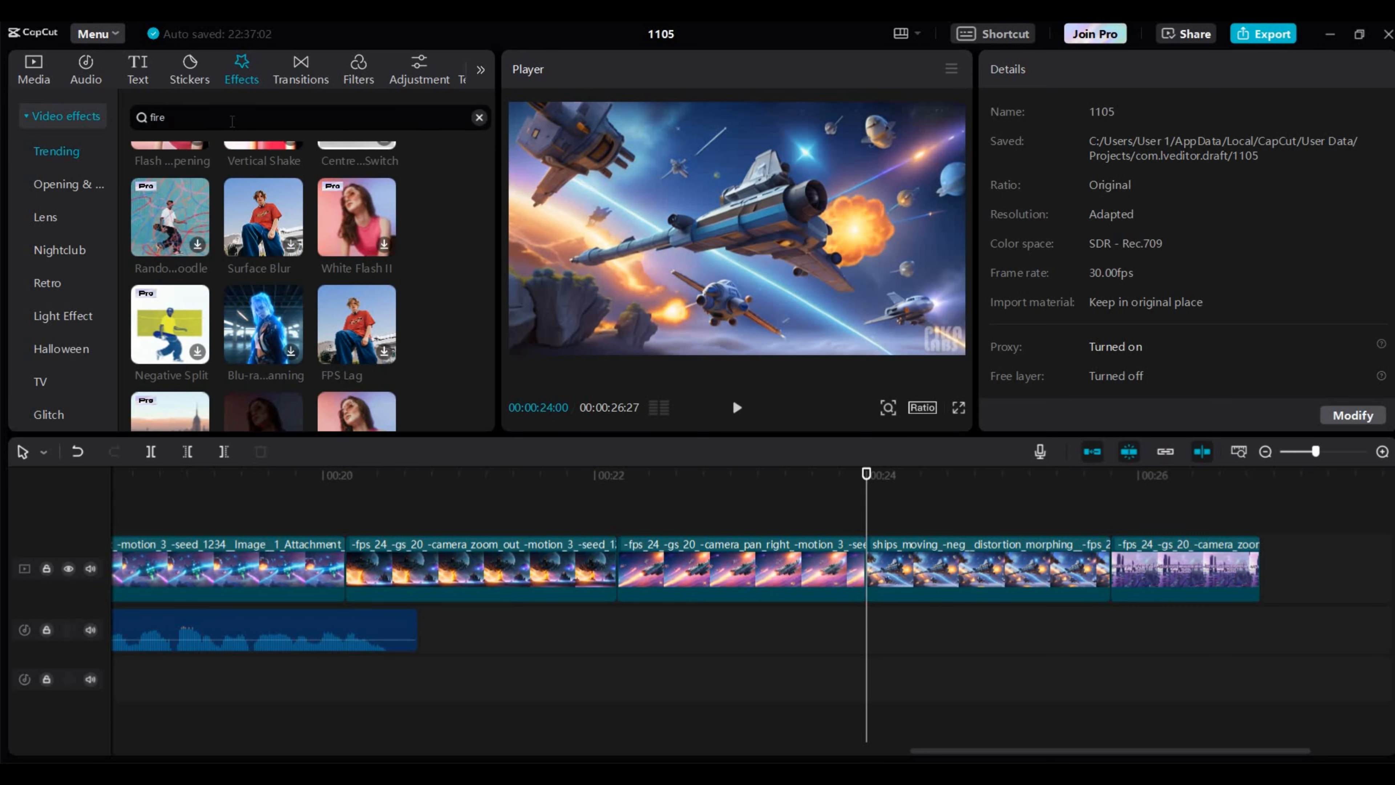
pyautogui.press('Return')
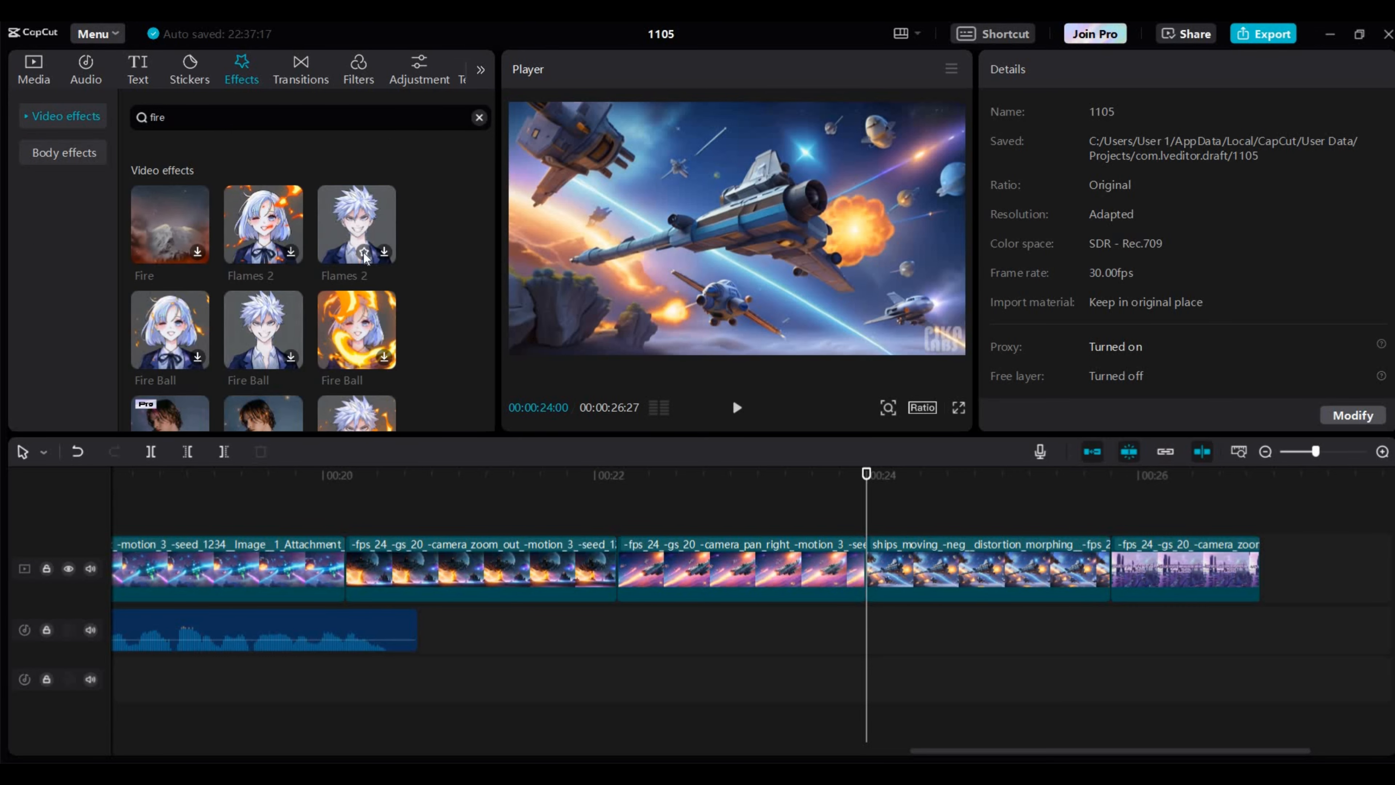
# - Add the By the Fireplace effect over the space battle and UFO blast clips, fit its length to the clip and preview it
pyautogui.scroll(-3, 365, 258)
pyautogui.click(271, 298)
pyautogui.click(843, 159)
pyautogui.click(290, 297)
pyautogui.click(291, 297)
pyautogui.moveTo(1276, 539); pyautogui.dragTo(1112, 538)
pyautogui.click(742, 412)
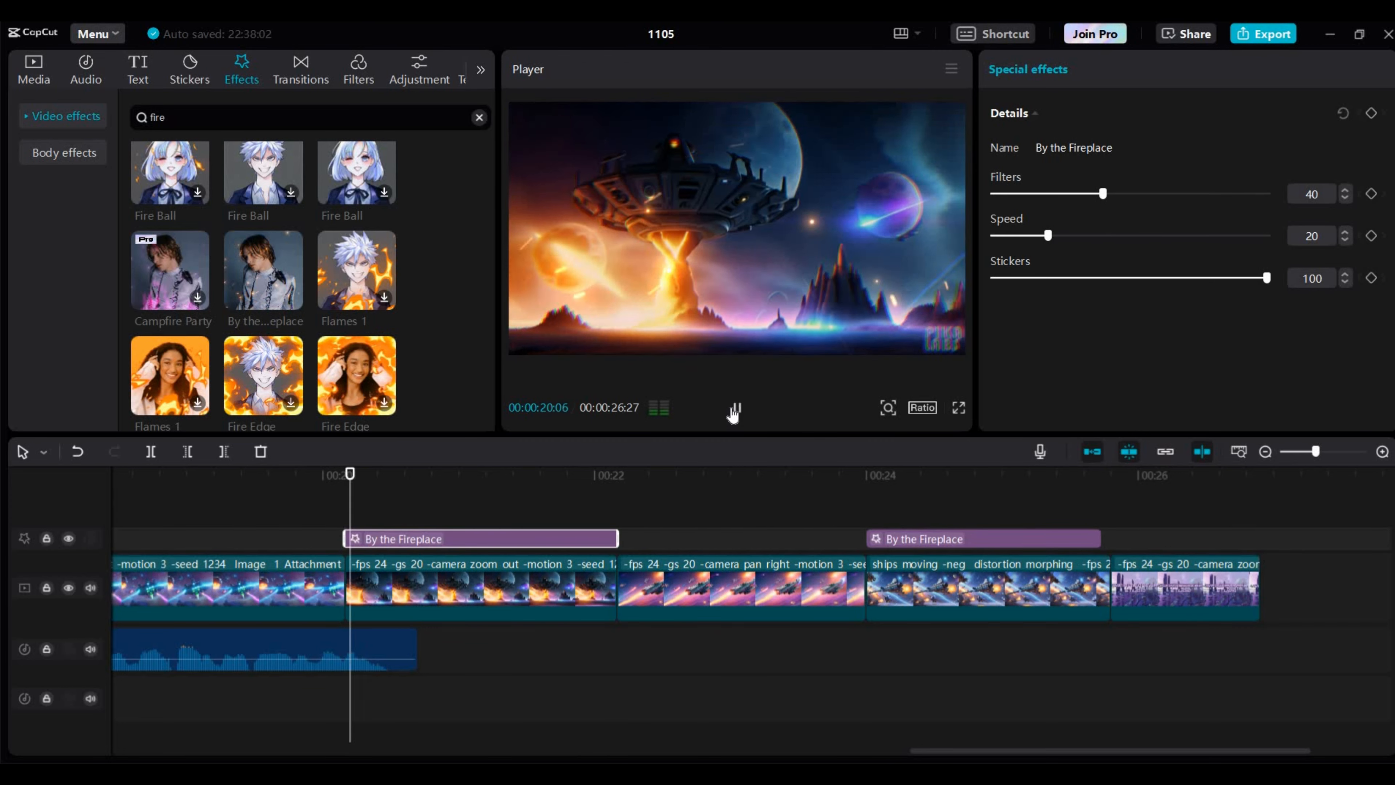
pyautogui.click(735, 407)
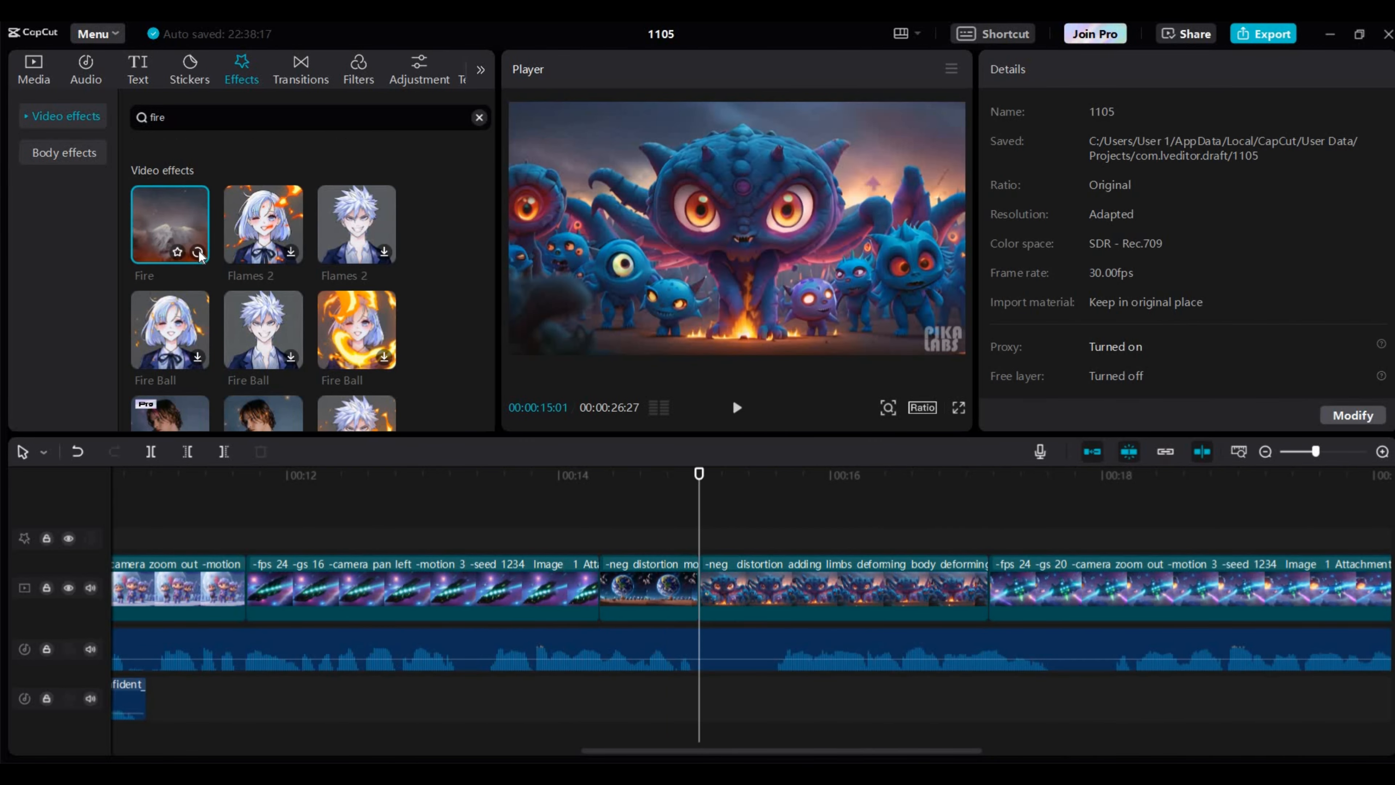
# - Place the Fire effect over the blue monsters clip and lower the effect's first setting
pyautogui.moveTo(170, 224); pyautogui.dragTo(695, 536)
pyautogui.click(772, 511)
pyautogui.click(773, 540)
pyautogui.moveTo(1266, 194); pyautogui.dragTo(1114, 194)
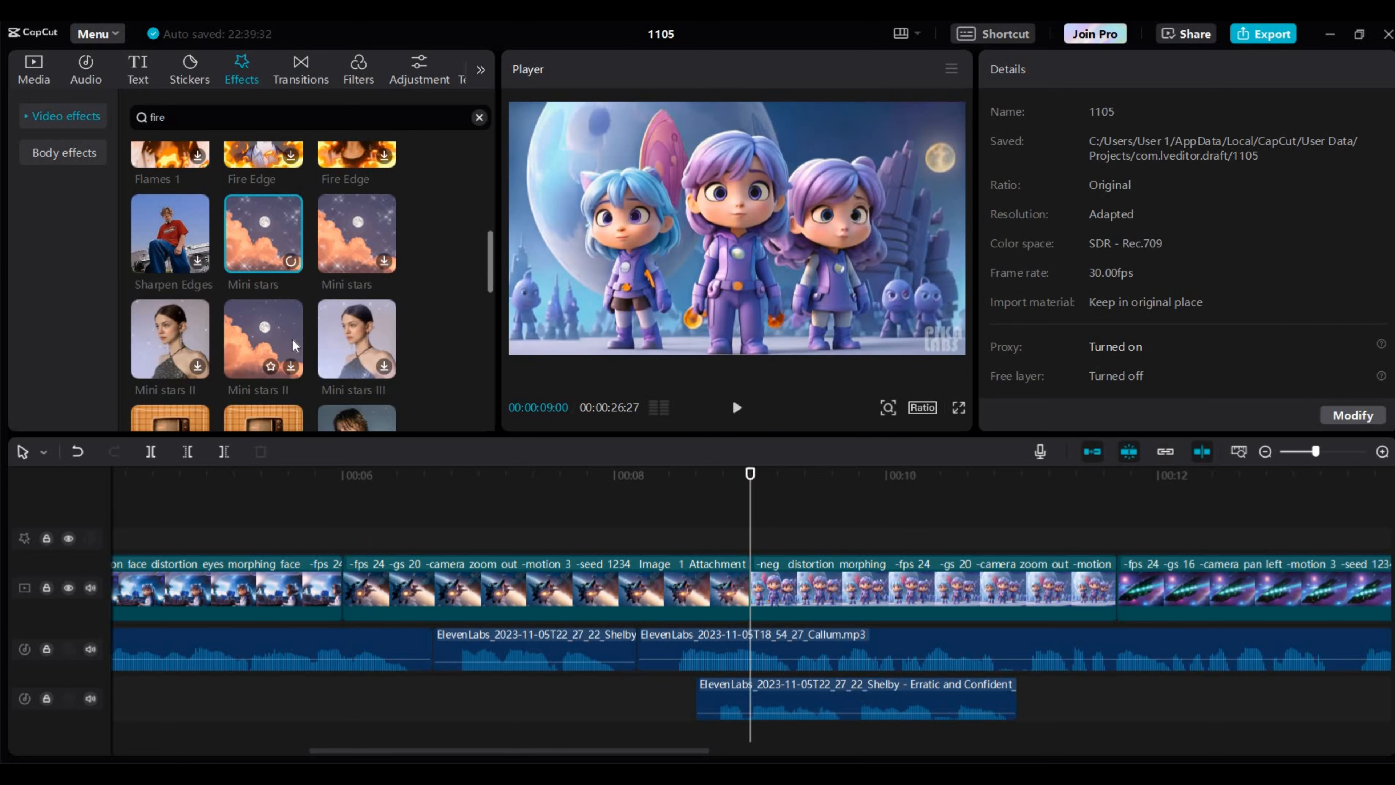
# - Add the Mini stars II effect over the three-characters clip and preview it
pyautogui.click(291, 366)
pyautogui.click(737, 407)
pyautogui.click(737, 408)
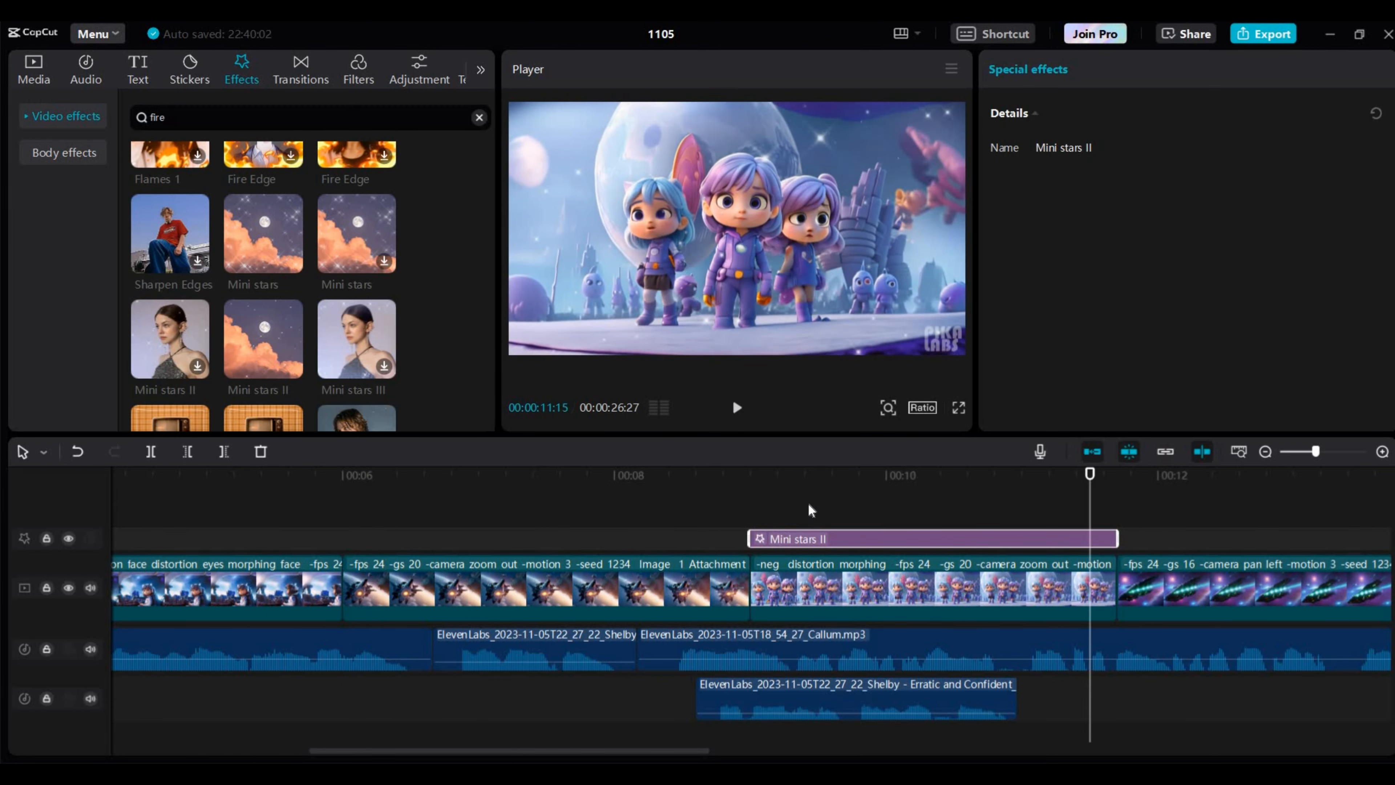
pyautogui.click(813, 588)
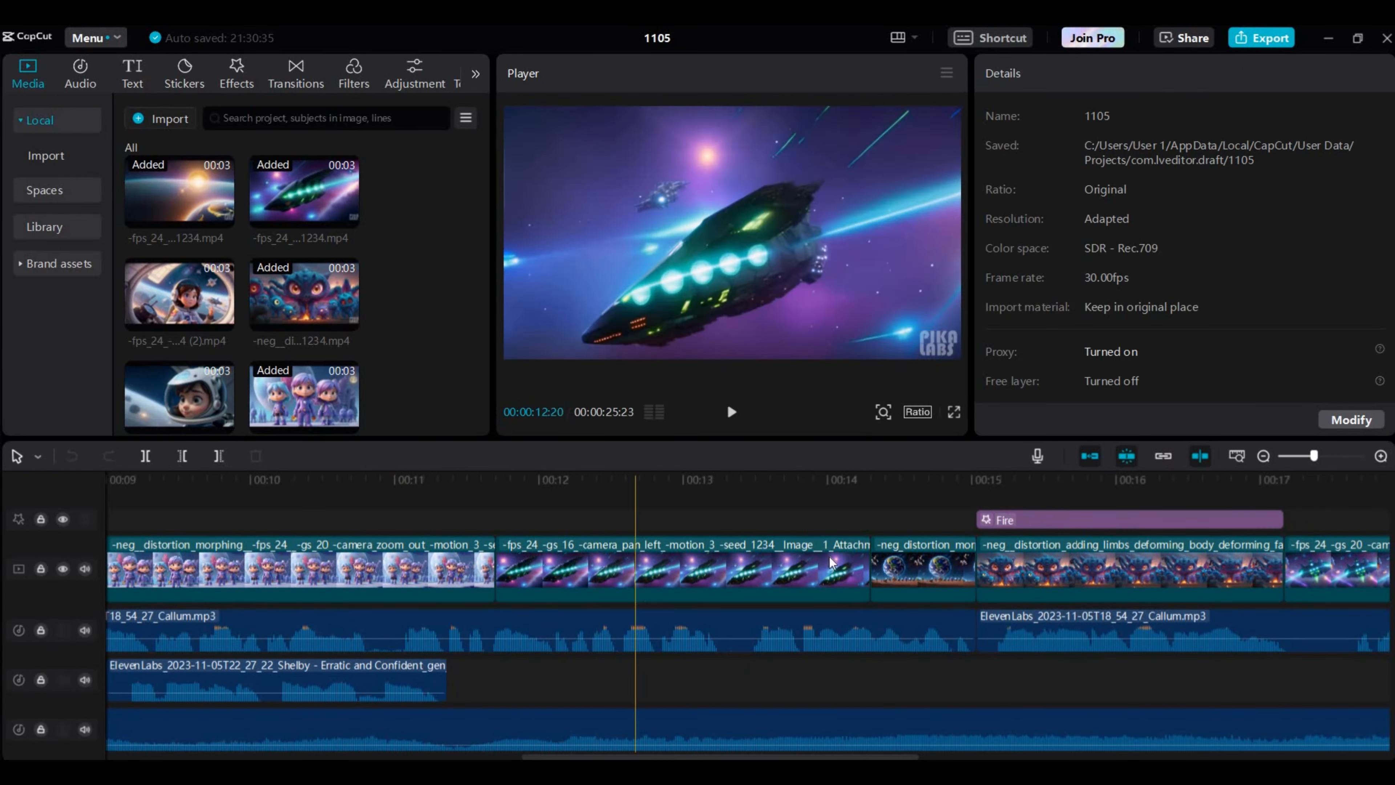
# - Open the export settings for the finished 1105 video
pyautogui.click(1263, 33)
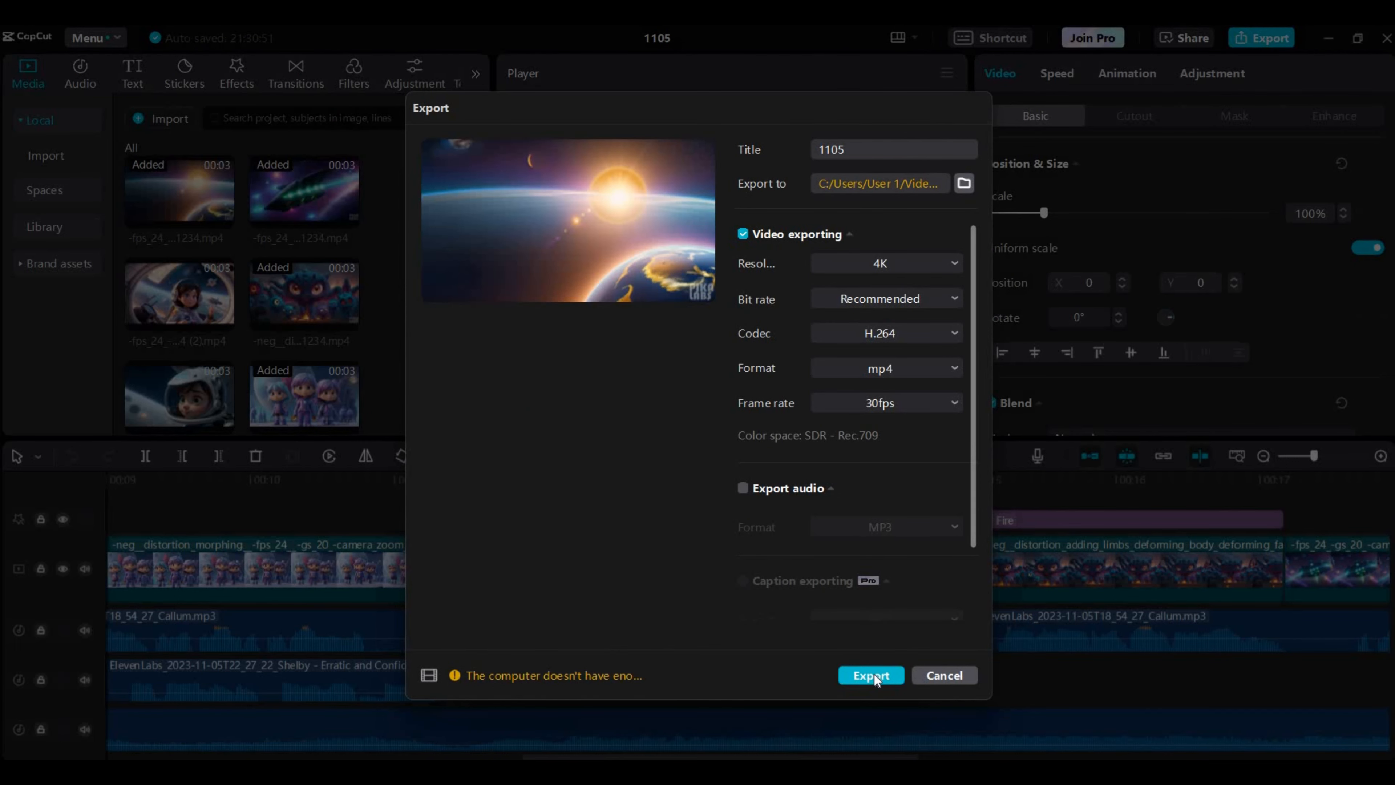